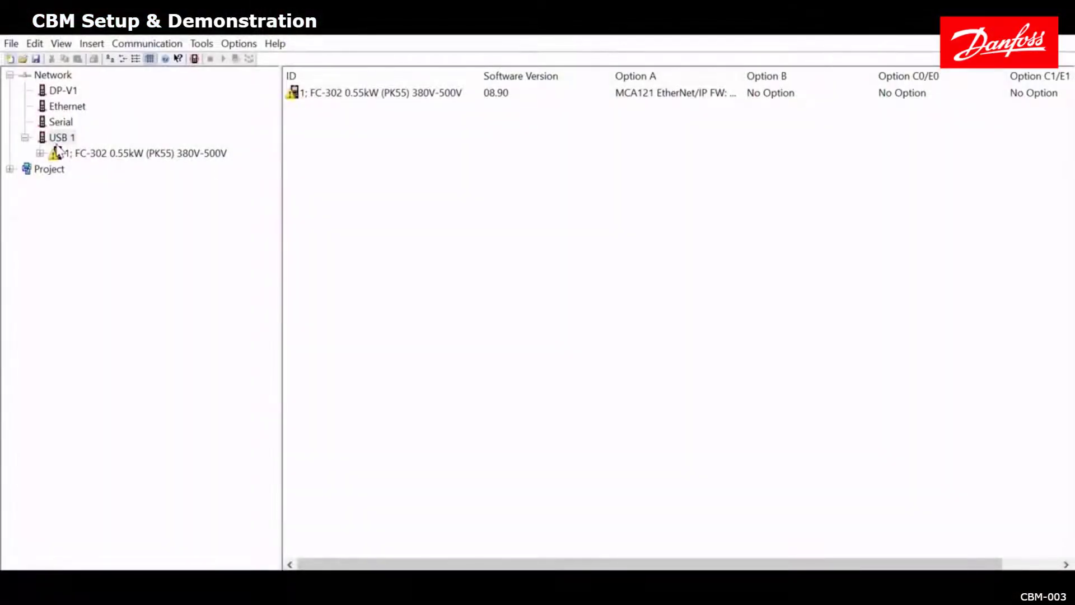
# - Review the FC-302 drive's type code, then show 50-** License with the CBM licence installed
pyautogui.click(63, 149)
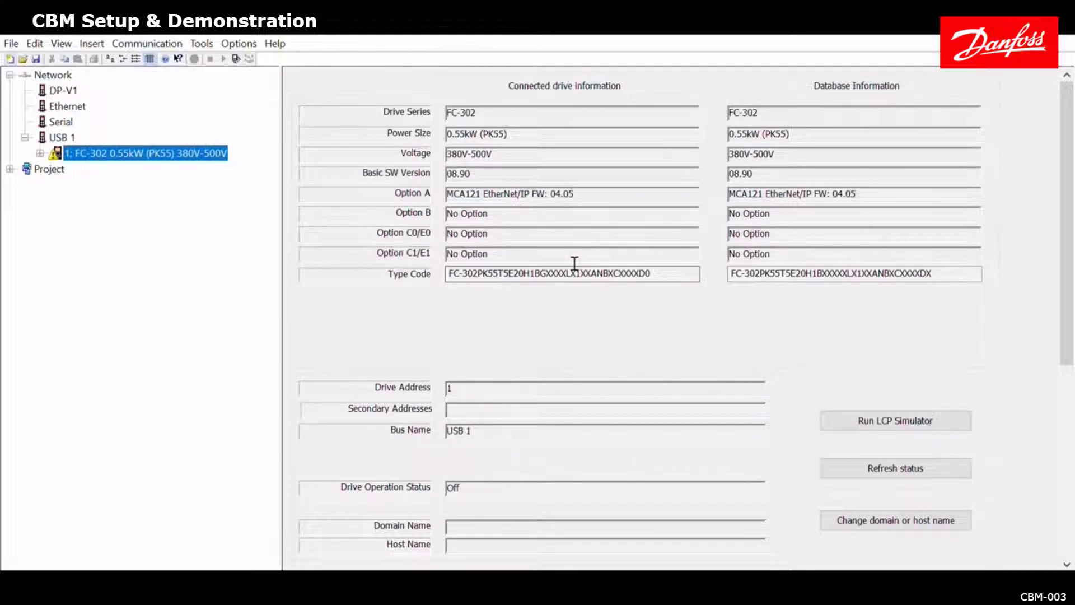
pyautogui.moveTo(574, 263); pyautogui.dragTo(586, 263)
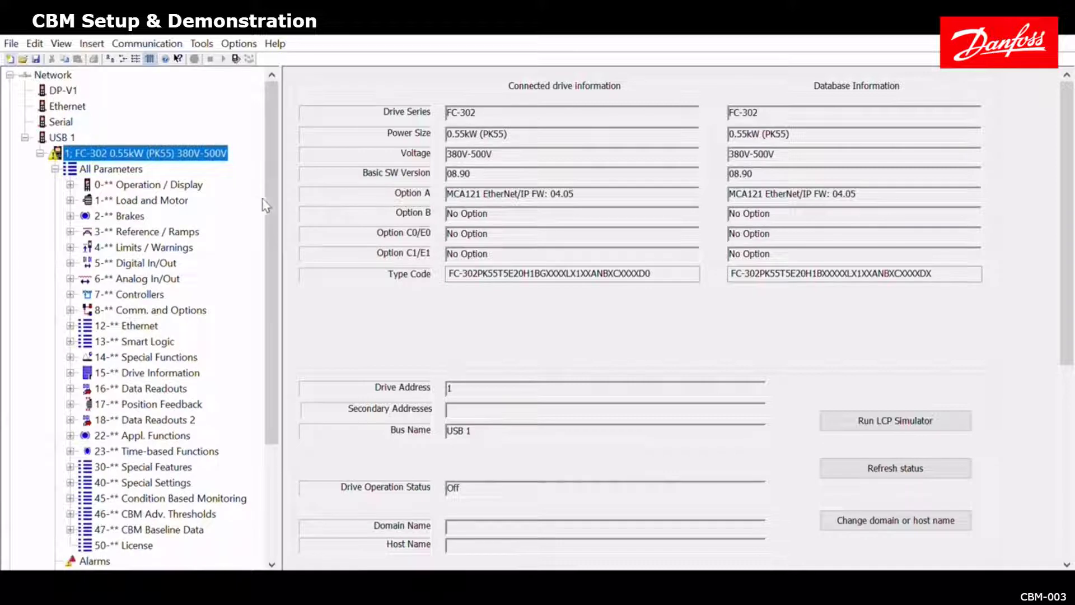
pyautogui.moveTo(267, 200); pyautogui.dragTo(269, 233)
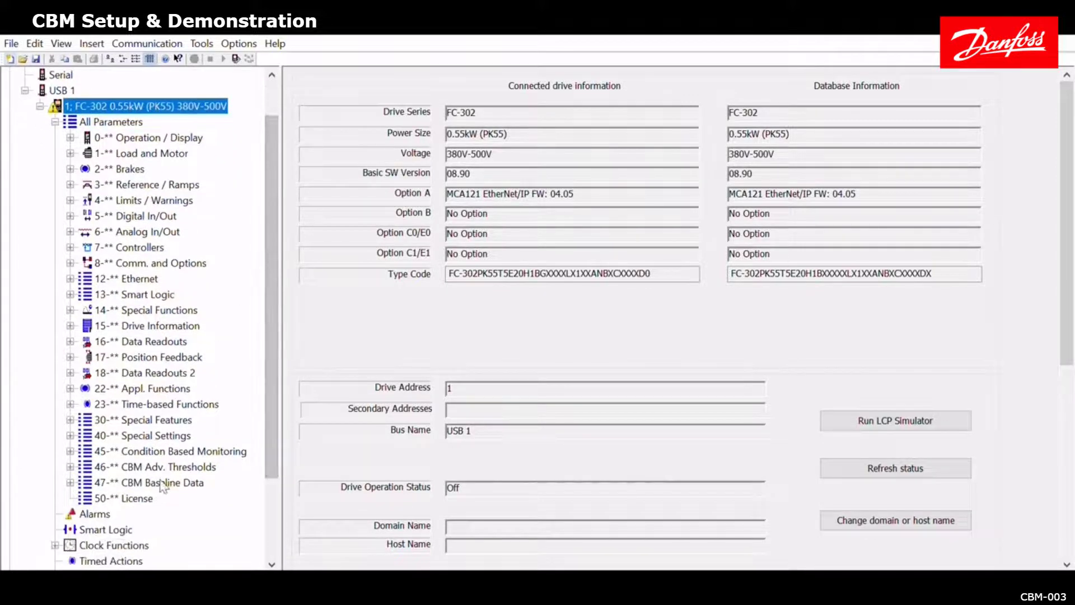
pyautogui.click(137, 498)
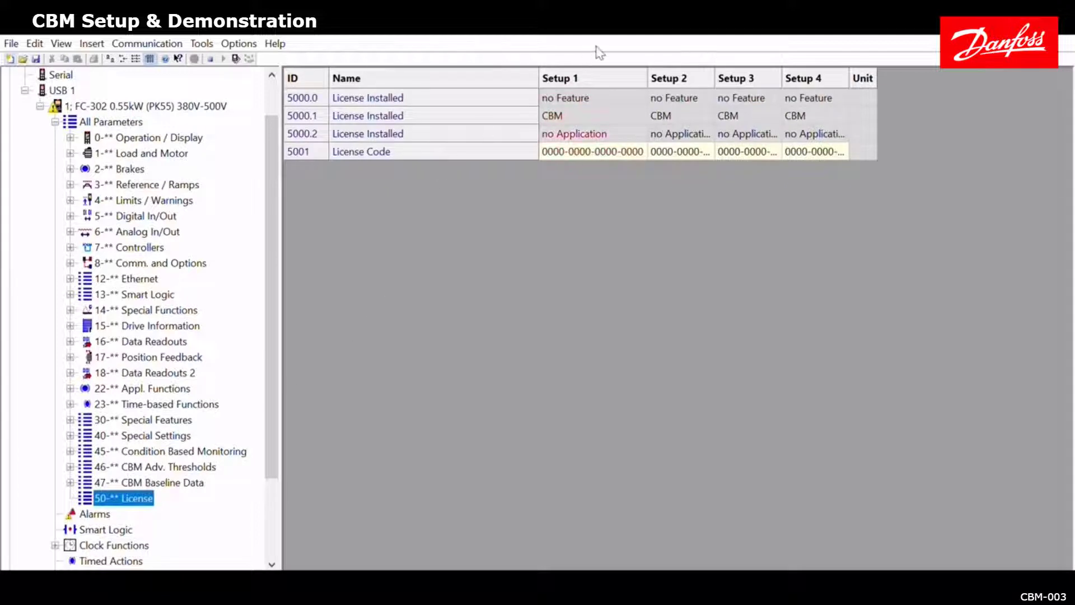
pyautogui.click(553, 116)
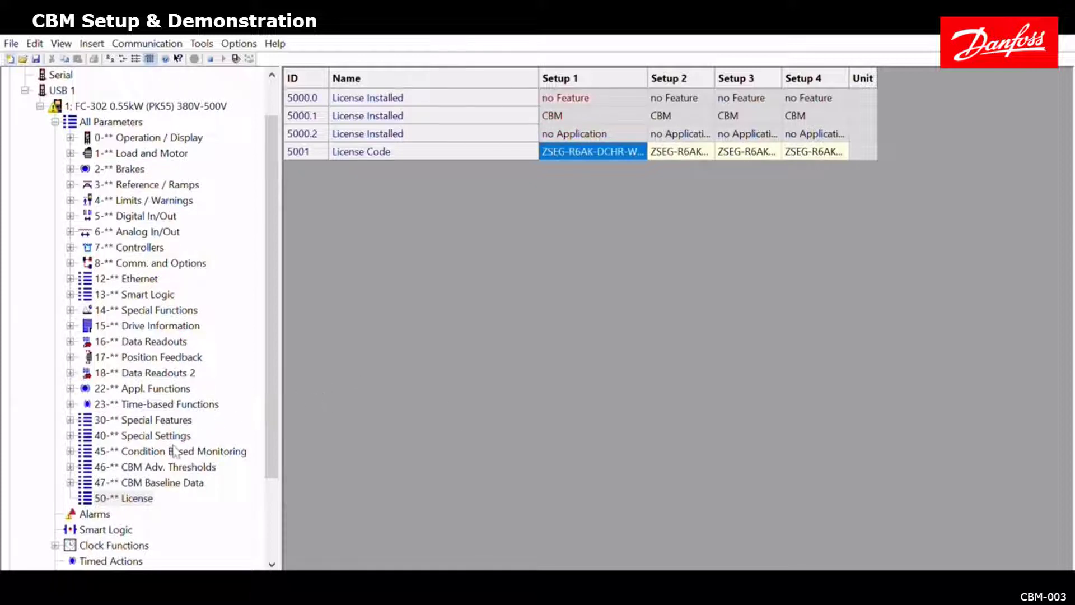
# - Expand 45-** and browse Cockpit: Monitor, Cockpit: Actl Status and the actual stator, load and sensor readouts
pyautogui.click(152, 451)
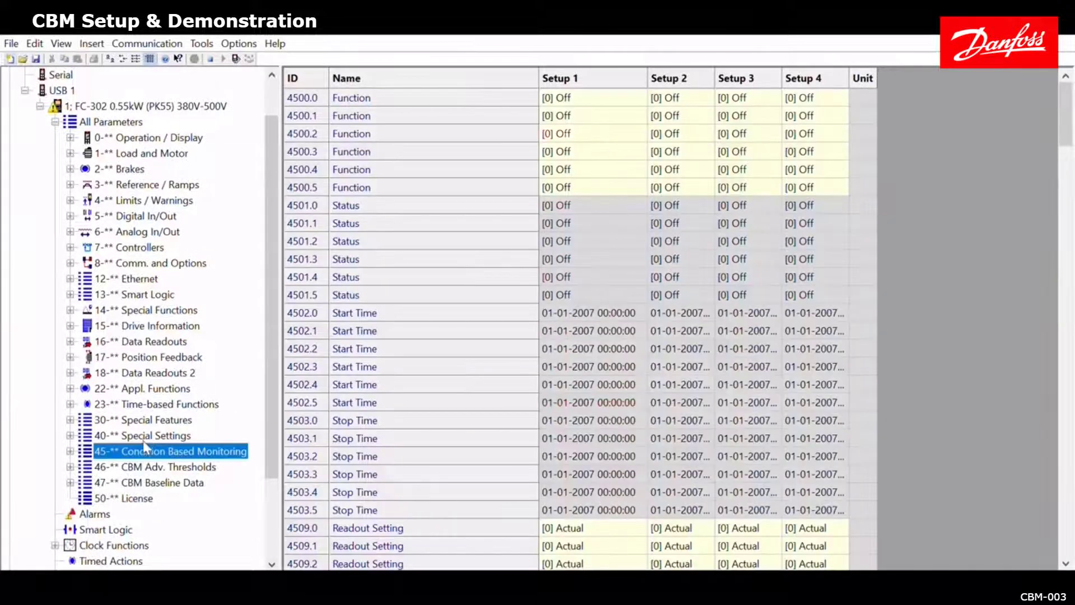
pyautogui.click(70, 451)
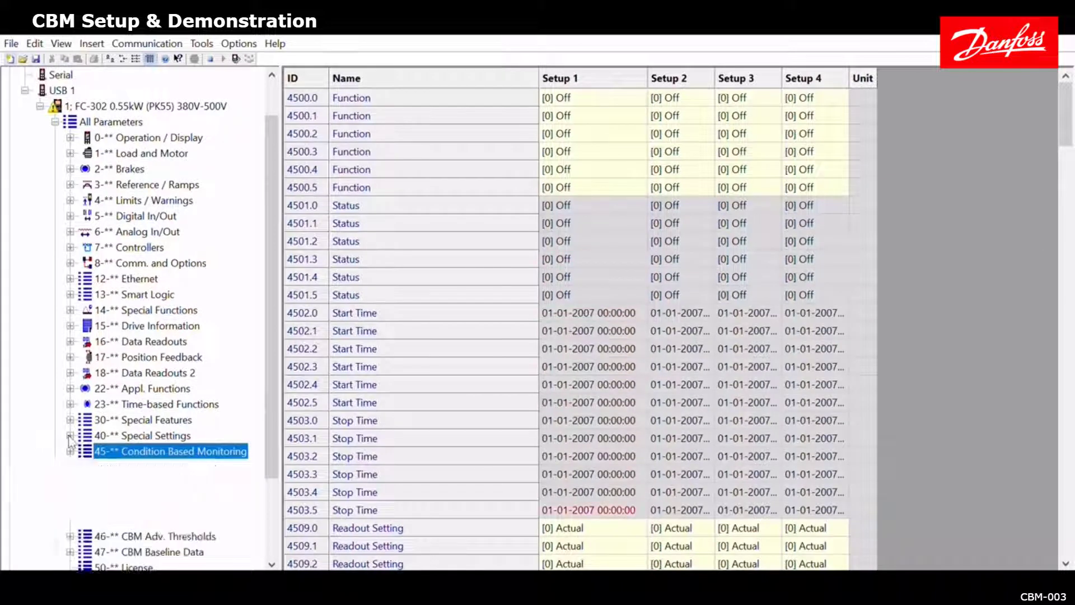
pyautogui.moveTo(268, 373); pyautogui.dragTo(270, 458)
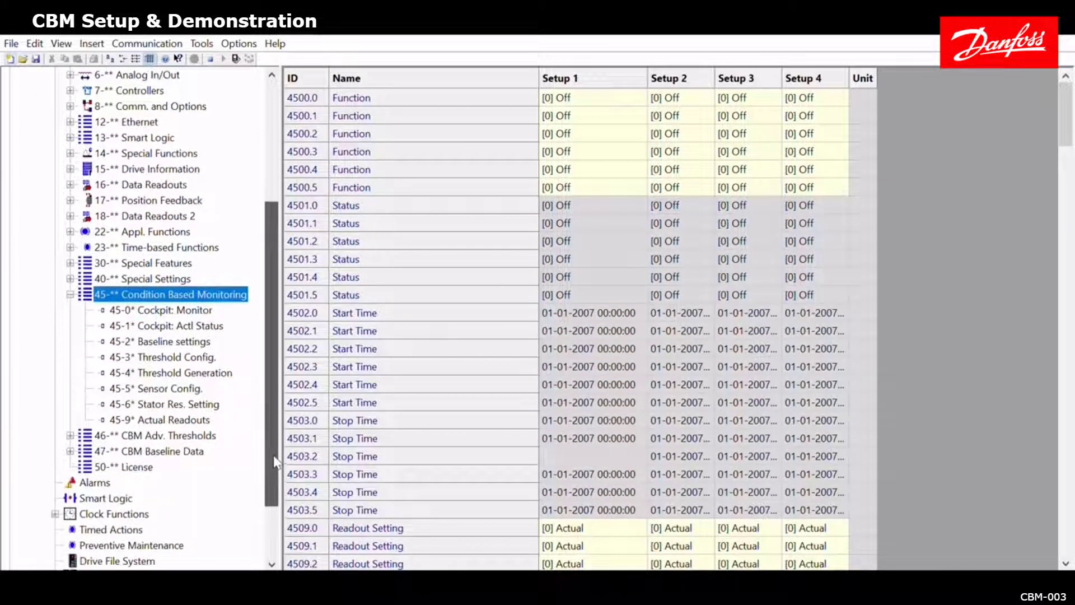
pyautogui.click(205, 309)
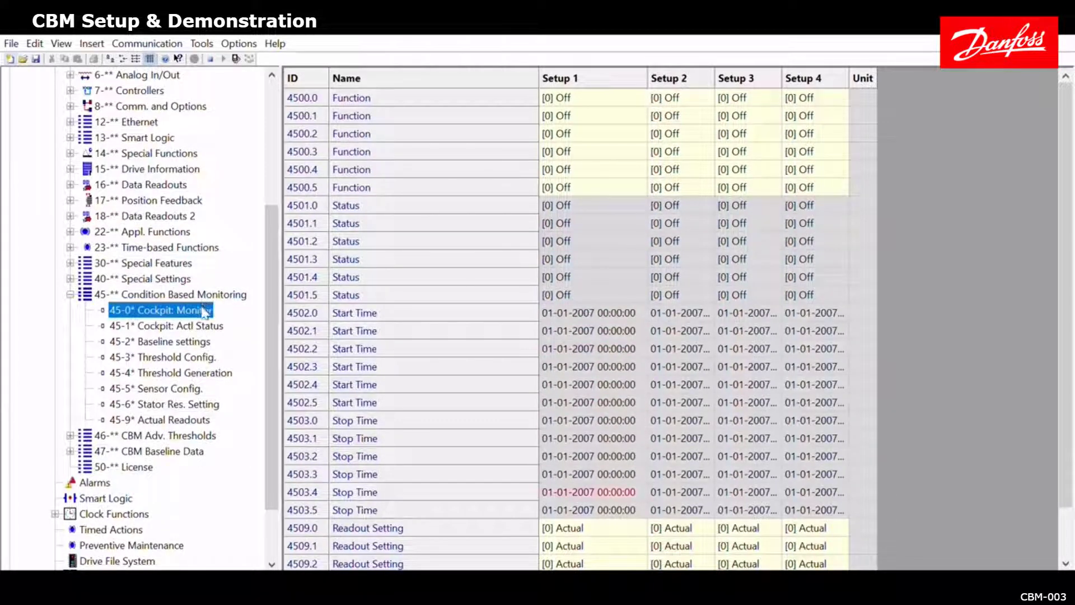
pyautogui.click(180, 325)
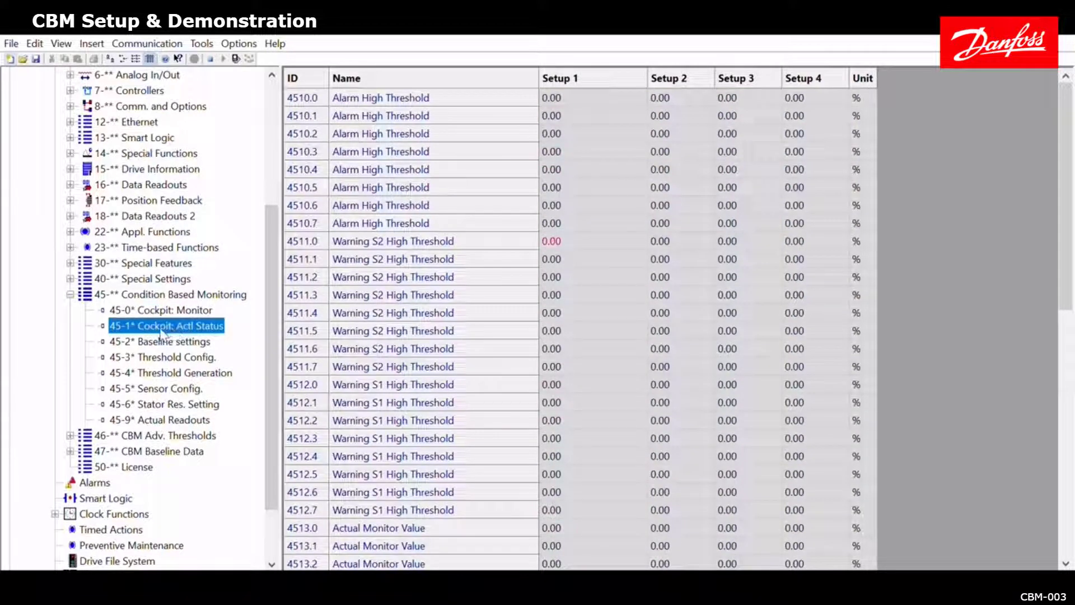
pyautogui.click(163, 419)
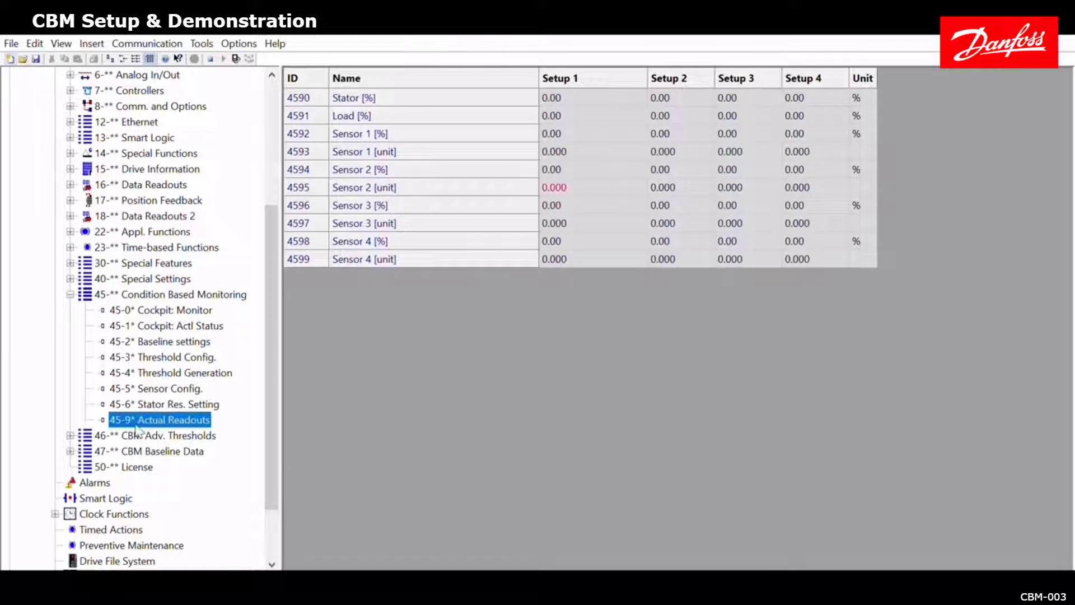
# - Expand 46-** and 47-**, viewing CBM Adv. Thresholds and then CBM Baseline Data
pyautogui.click(70, 435)
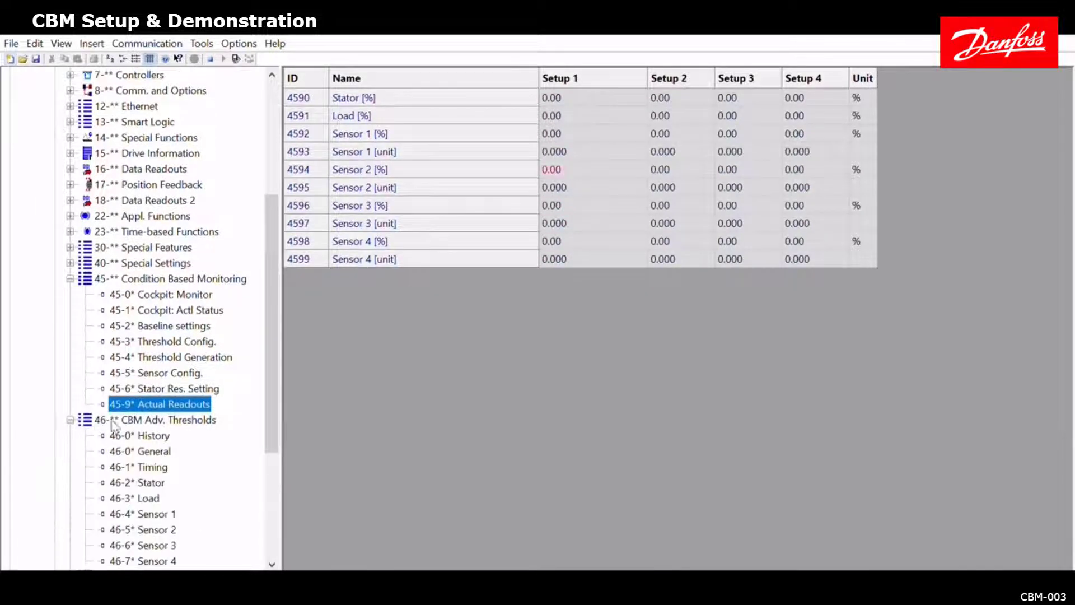
pyautogui.moveTo(270, 385); pyautogui.dragTo(266, 451)
pyautogui.click(70, 451)
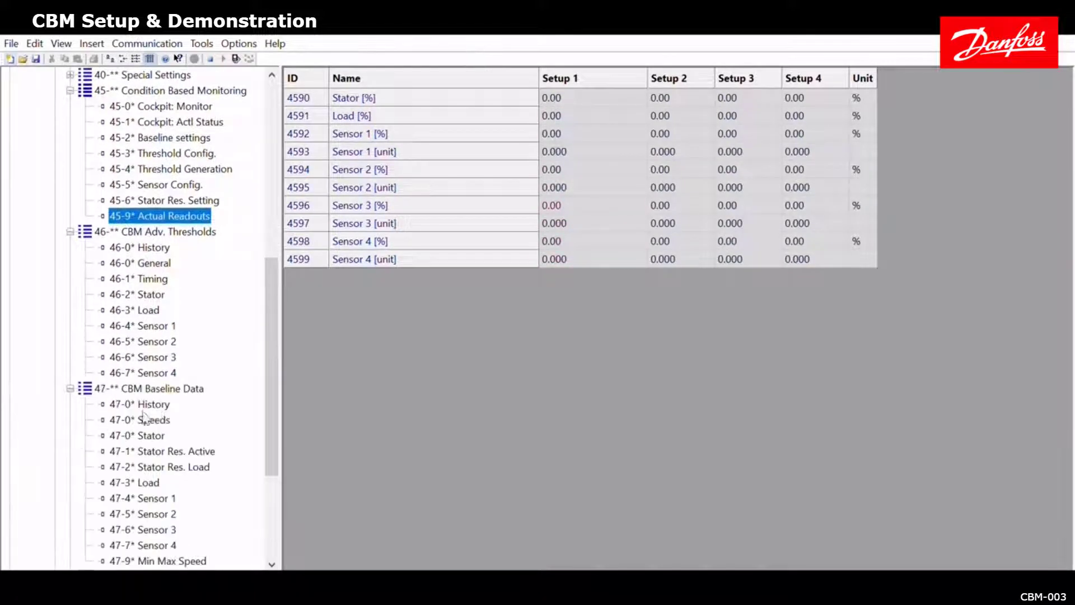
pyautogui.scroll(-1, 271, 387)
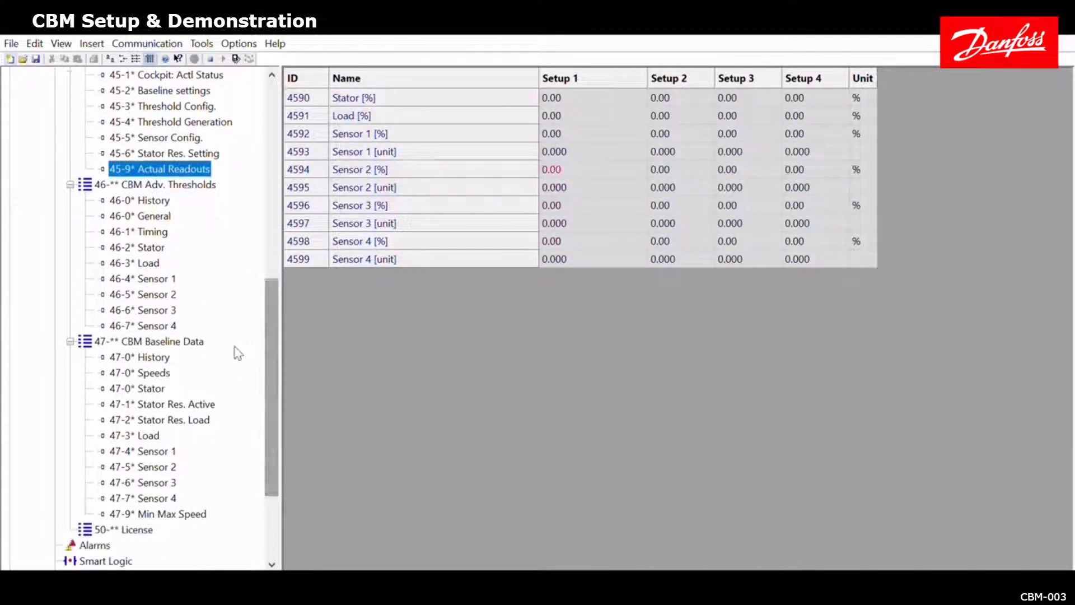
pyautogui.click(188, 184)
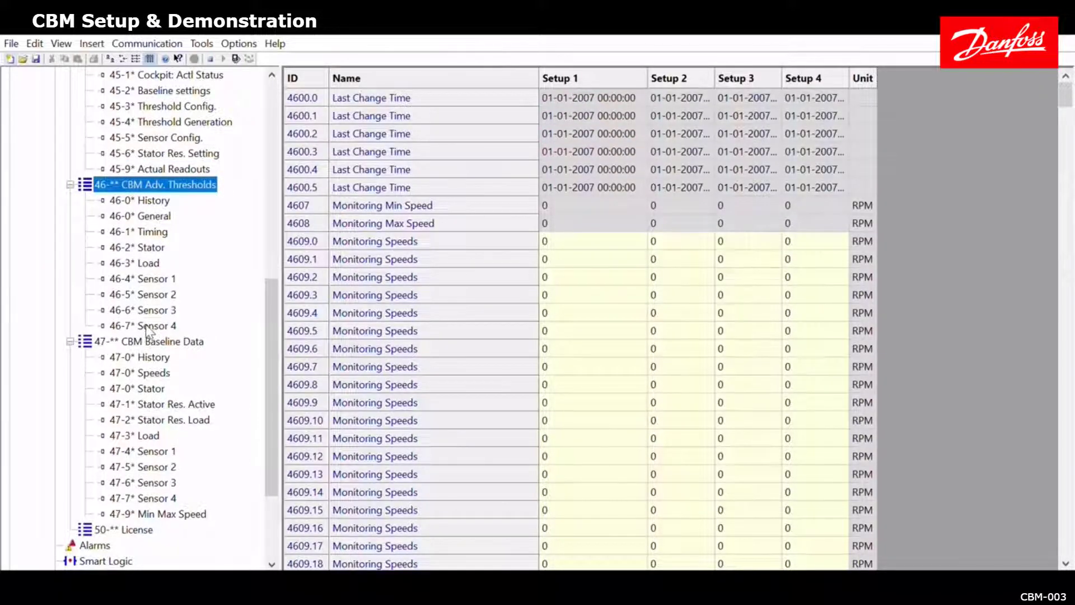
pyautogui.click(146, 331)
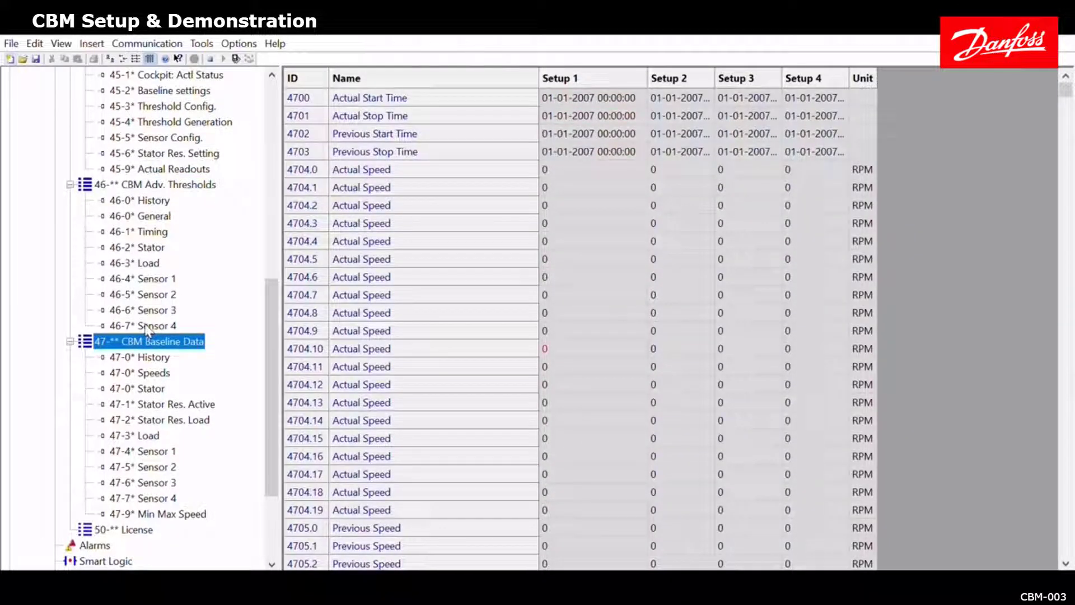
pyautogui.moveTo(275, 297); pyautogui.dragTo(267, 409)
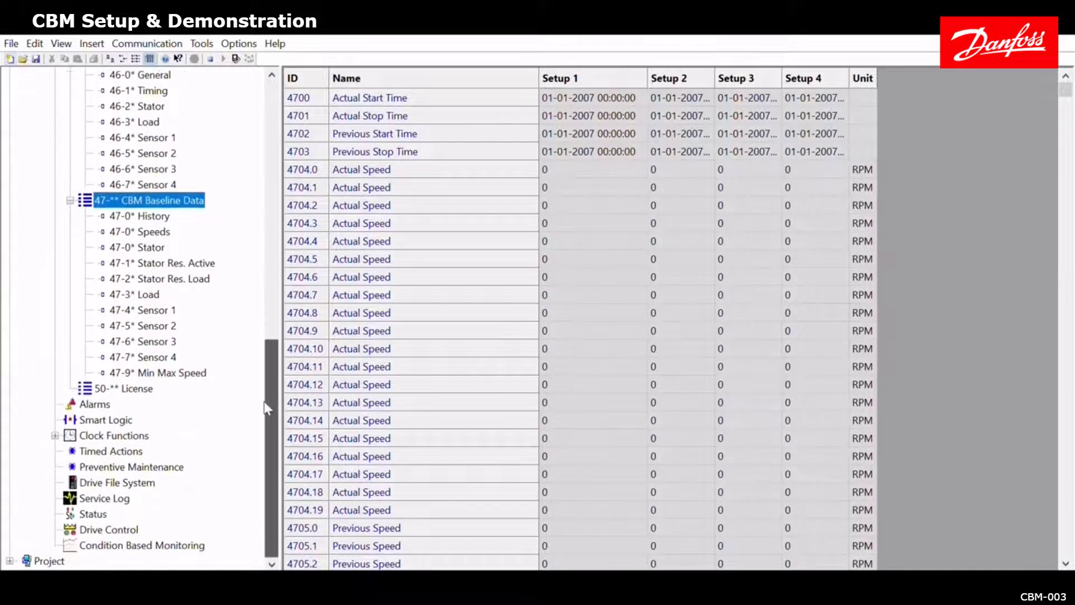
# - Open the drive's Condition Based Monitoring page, which reports Baseline status: Not started
pyautogui.click(140, 544)
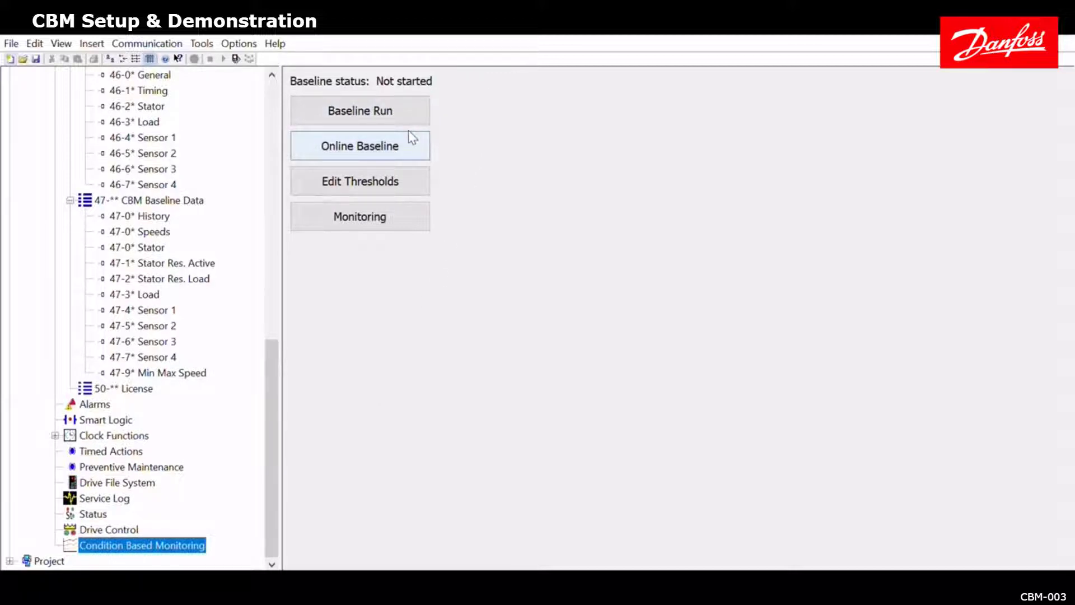
# - Start a Baseline Run with a speed range of 1800 to 3200 RPM
pyautogui.click(414, 98)
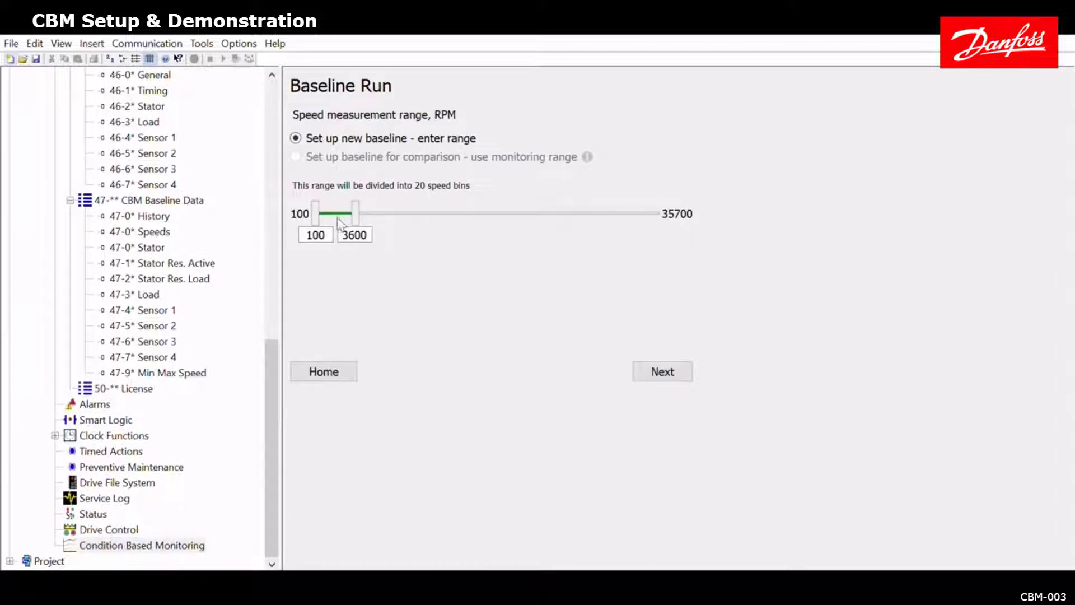
pyautogui.doubleClick(326, 233)
pyautogui.write('3200')
pyautogui.press('BackSpace')
pyautogui.press('BackSpace')
pyautogui.press('BackSpace')
pyautogui.write('1800')
pyautogui.press('Tab')
pyautogui.write('3200')
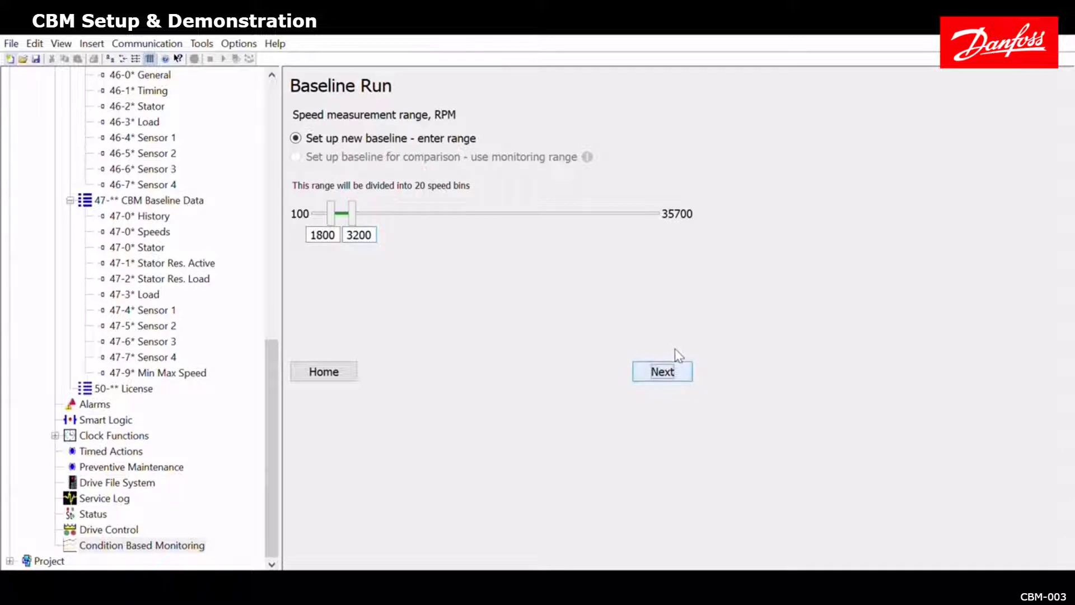
# - Set the baseline duration to 2 minutes and advance to sensor configuration
pyautogui.click(680, 368)
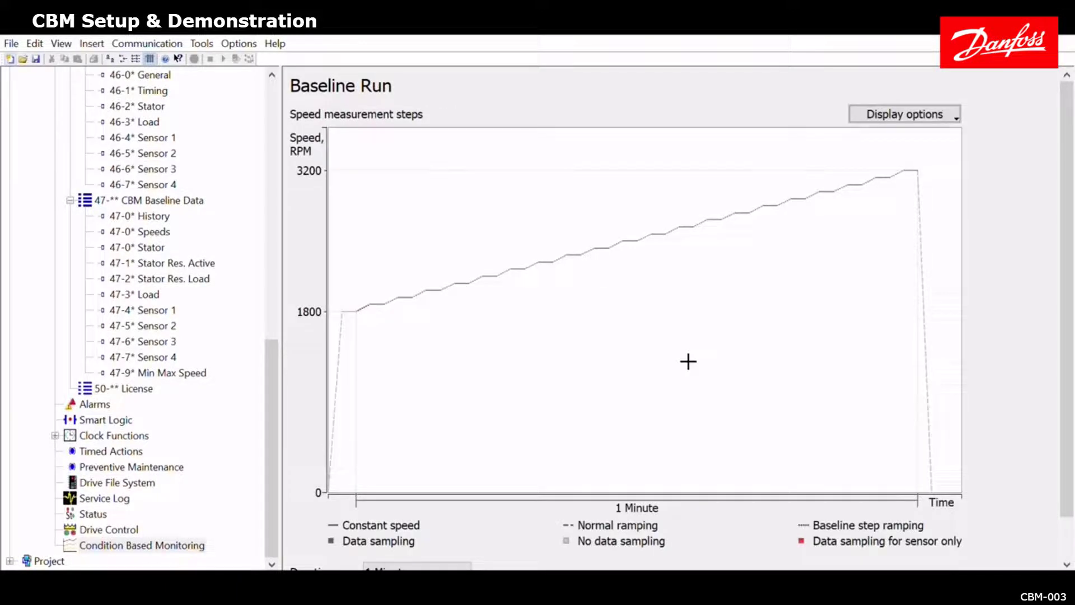
pyautogui.scroll(-1, 689, 361)
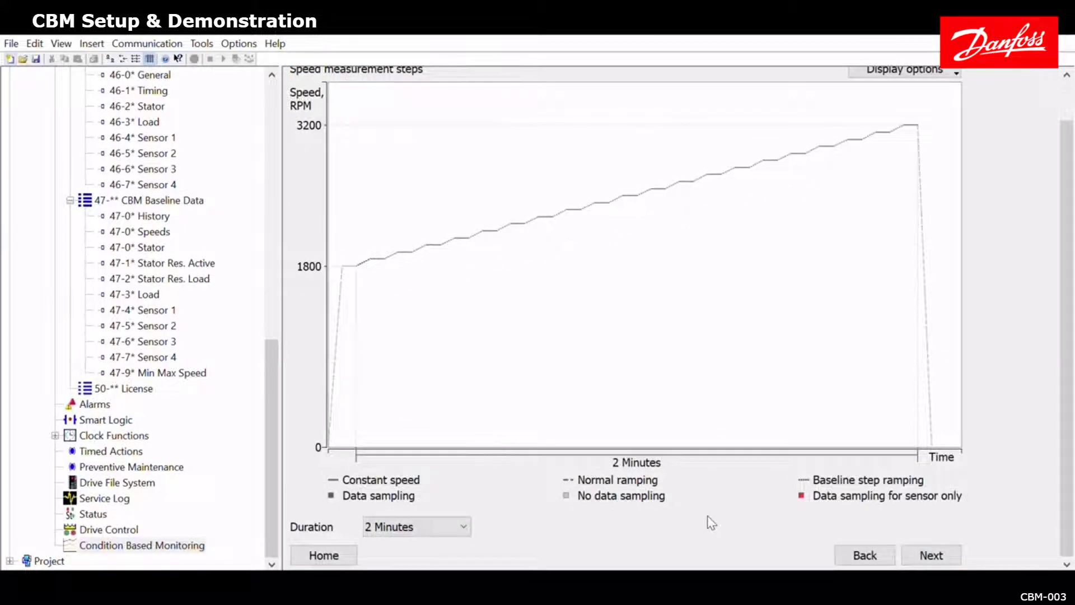
pyautogui.click(930, 554)
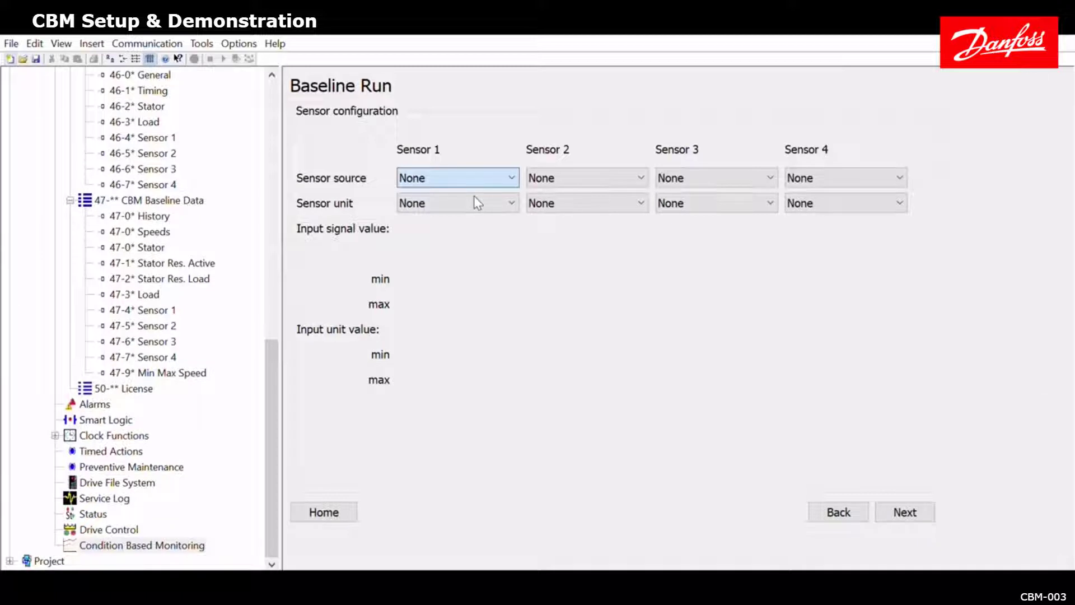
# - Configure Sensor 1 as Analog Input 54 in mm/s, scaling 4–20 current to 0–25
pyautogui.press('Down')
pyautogui.press('Down')
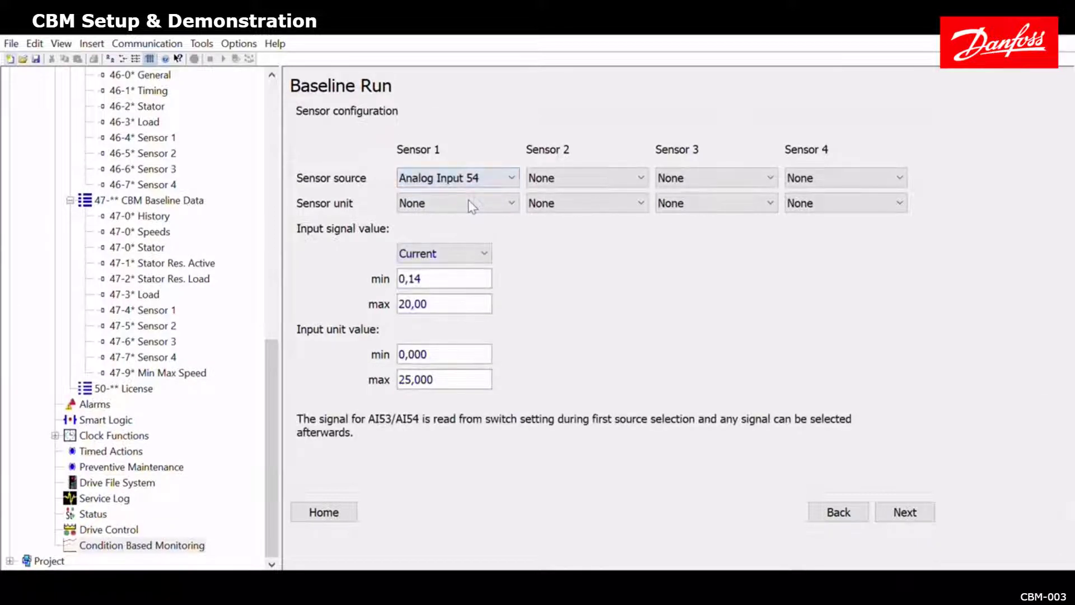
pyautogui.click(455, 273)
pyautogui.hotkey('shift', 'Left')
pyautogui.hotkey('shift', 'Left')
pyautogui.hotkey('shift', 'Left')
pyautogui.hotkey('shift', 'Left')
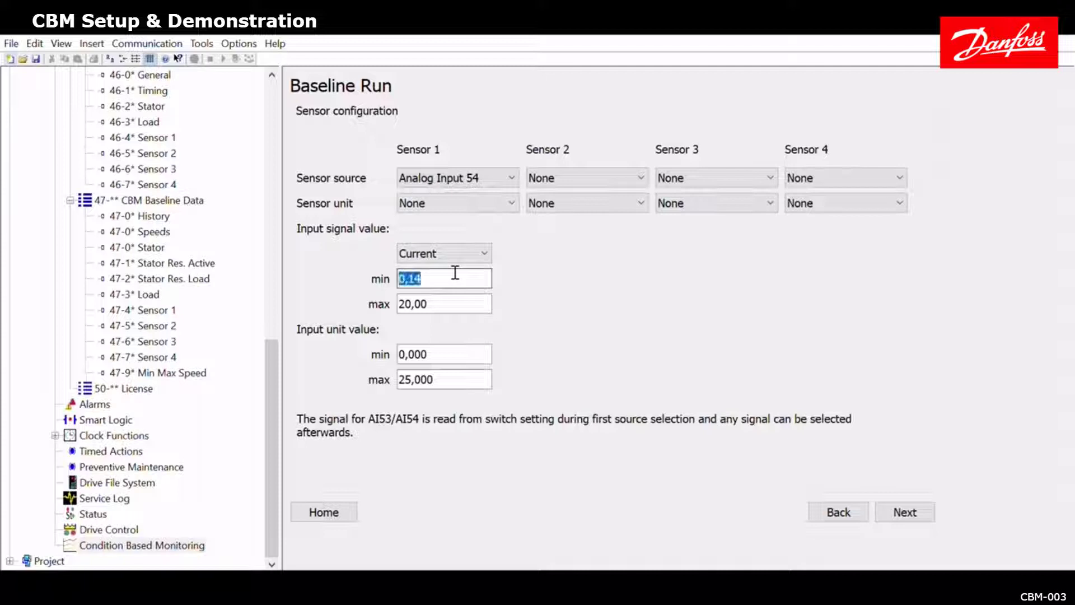
pyautogui.write('4')
pyautogui.click(454, 295)
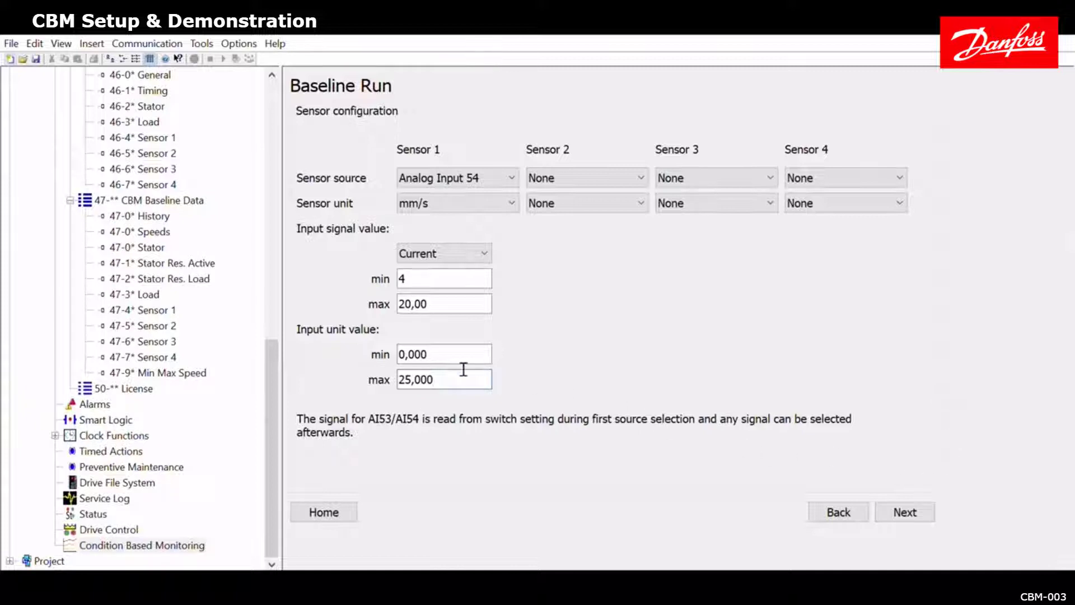
pyautogui.click(925, 504)
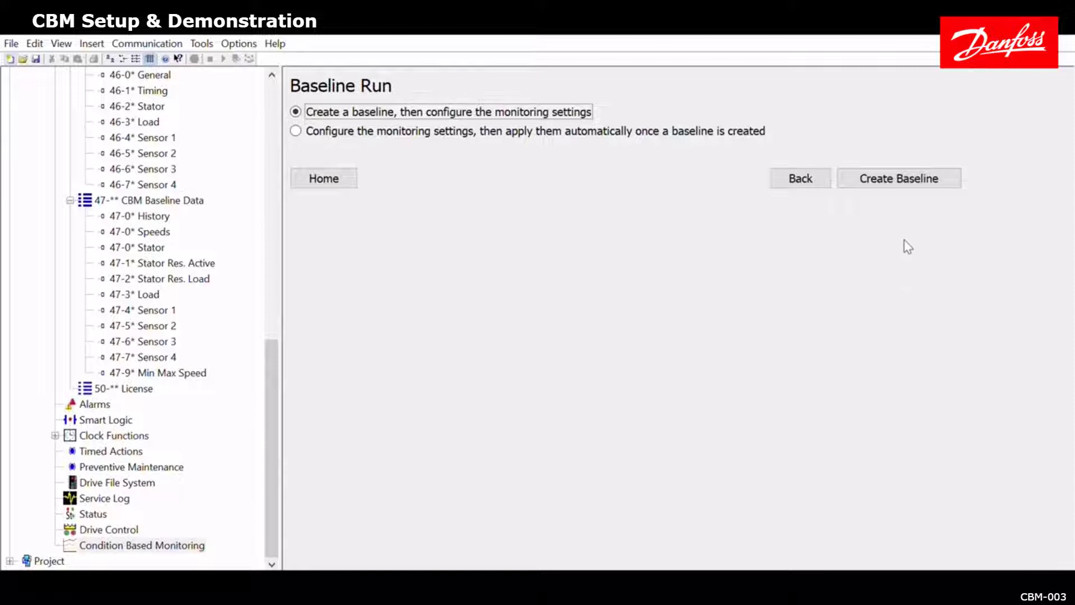
# - Create the baseline and let the 2-minute run complete to 100%
pyautogui.click(898, 169)
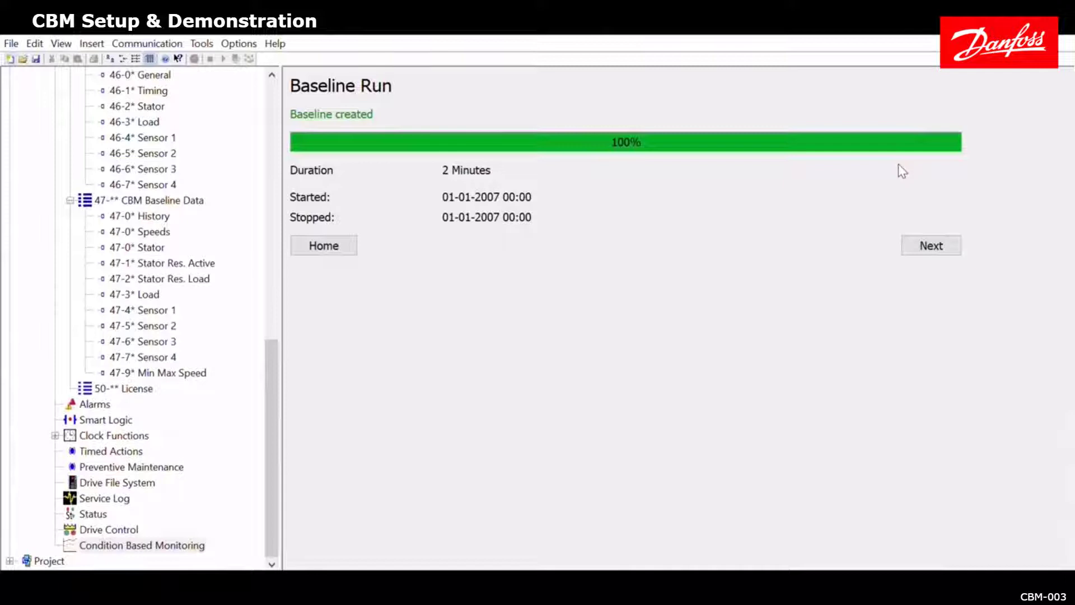
# - On the stator Thresholds page, set the alarm time to 30 s and the Warning 2 time to 20 s
pyautogui.click(945, 242)
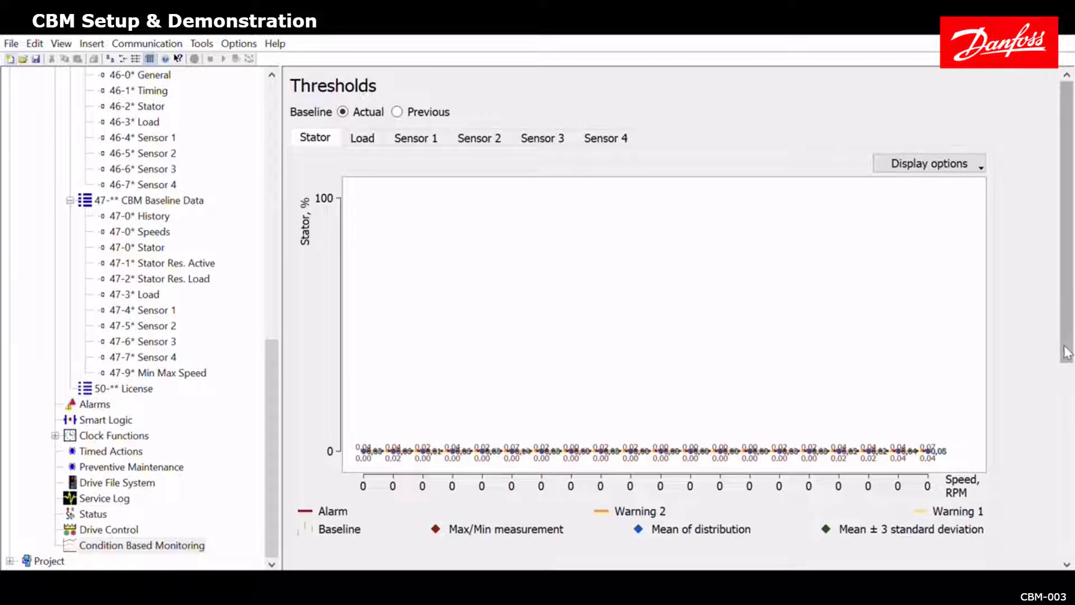
pyautogui.moveTo(1065, 345); pyautogui.dragTo(1058, 481)
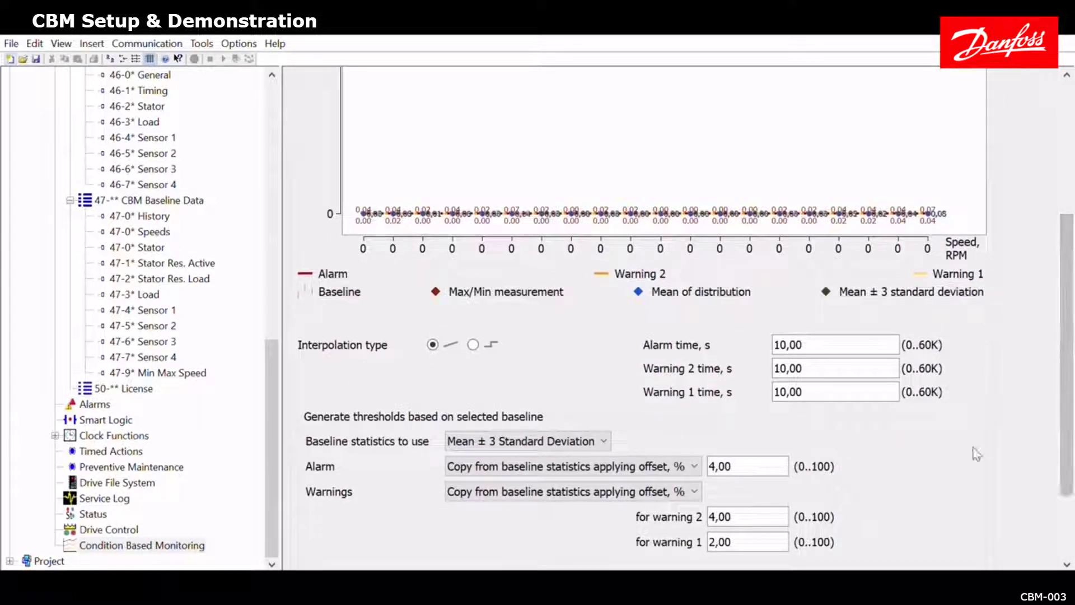
pyautogui.doubleClick(840, 339)
pyautogui.write('30')
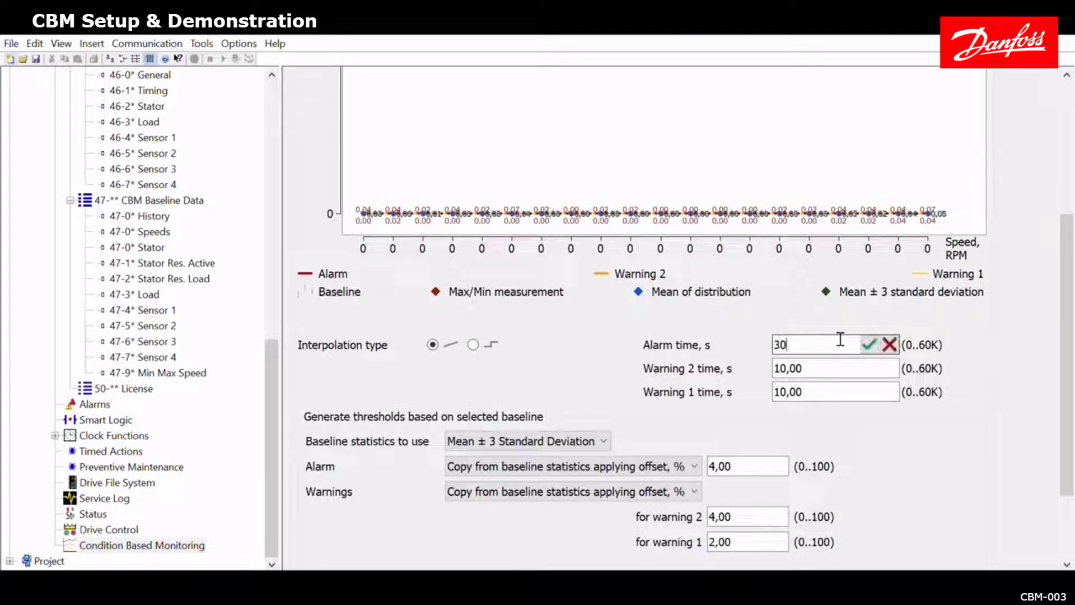
pyautogui.press('Return')
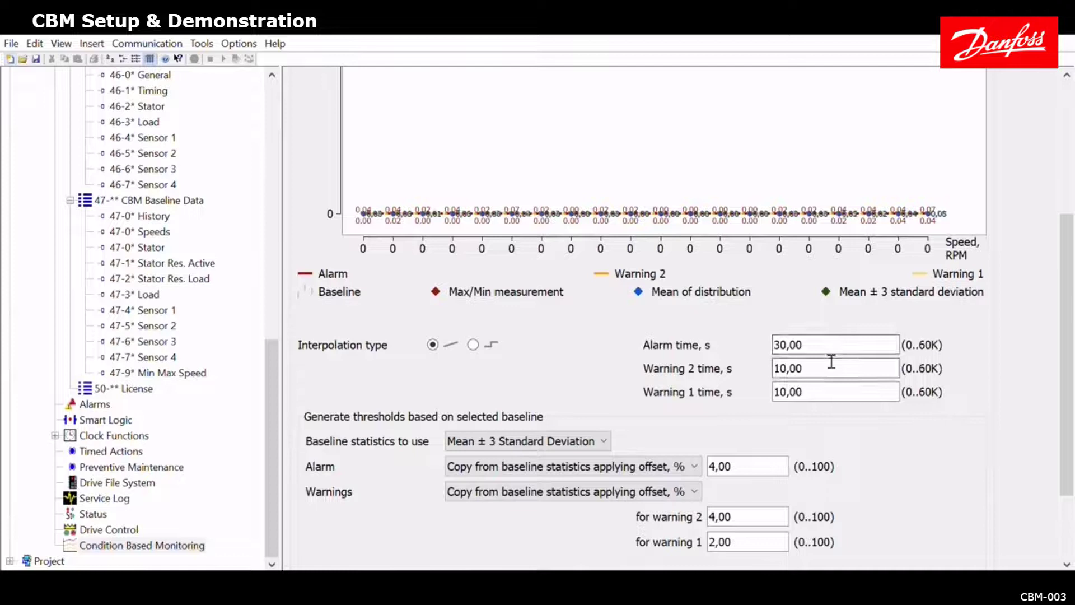
pyautogui.doubleClick(831, 363)
pyautogui.hotkey('ctrl', 'a')
pyautogui.write('20')
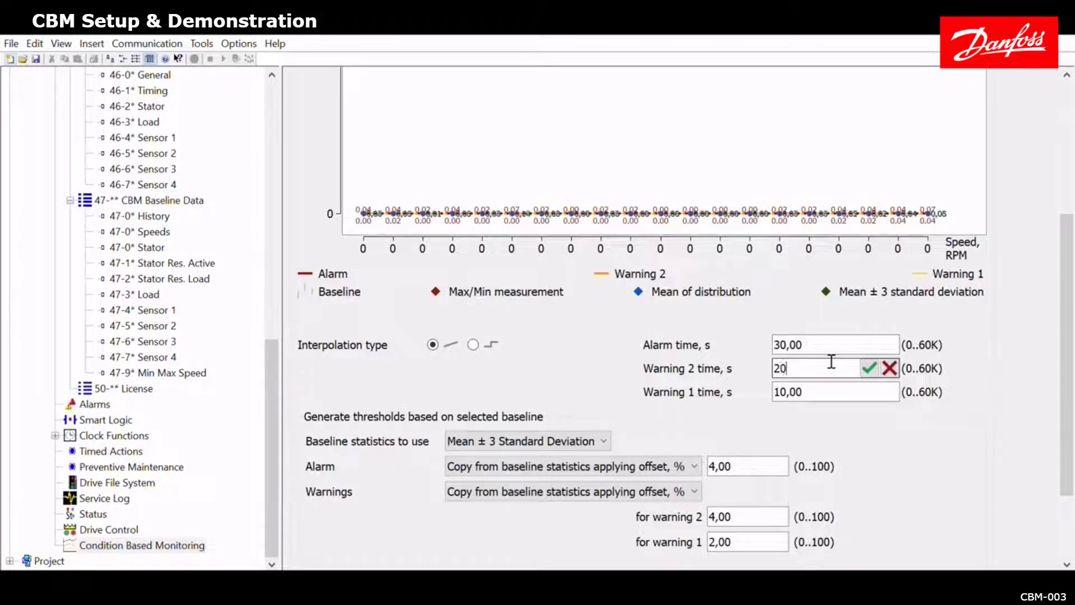
pyautogui.press('Return')
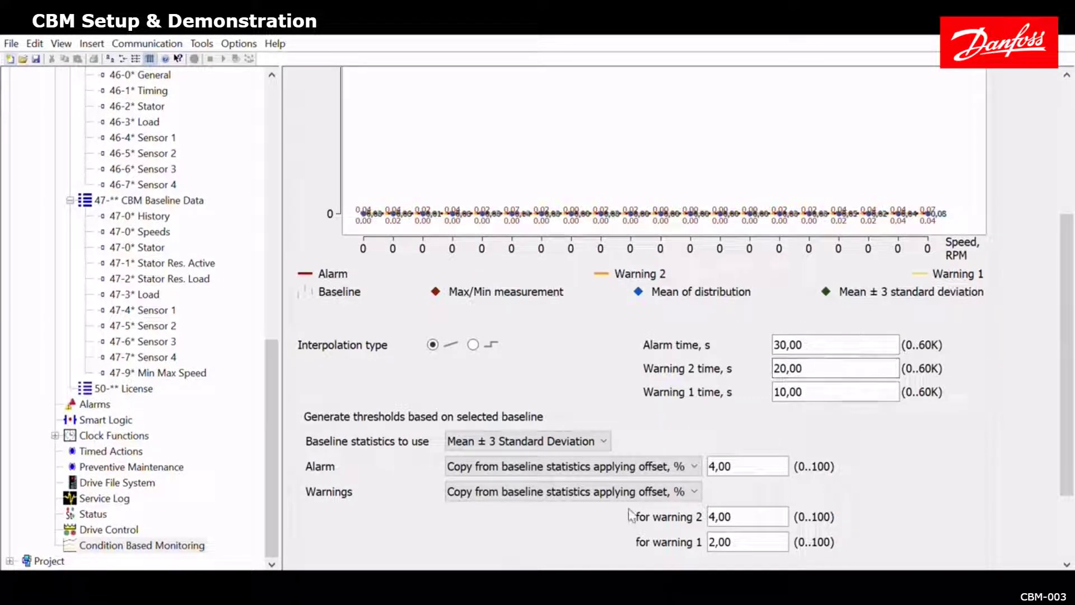
# - Use the baseline Mean statistic and raise the stator alarm offset from 4 to 8 %
pyautogui.scroll(-1, 631, 514)
pyautogui.scroll(-2, 631, 514)
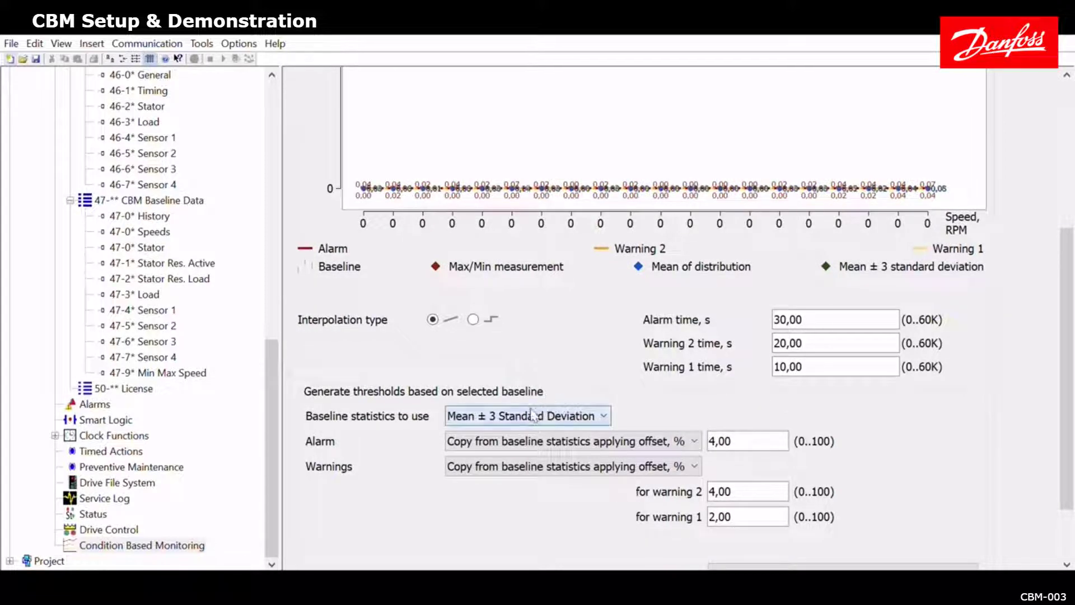
pyautogui.scroll(1, 526, 417)
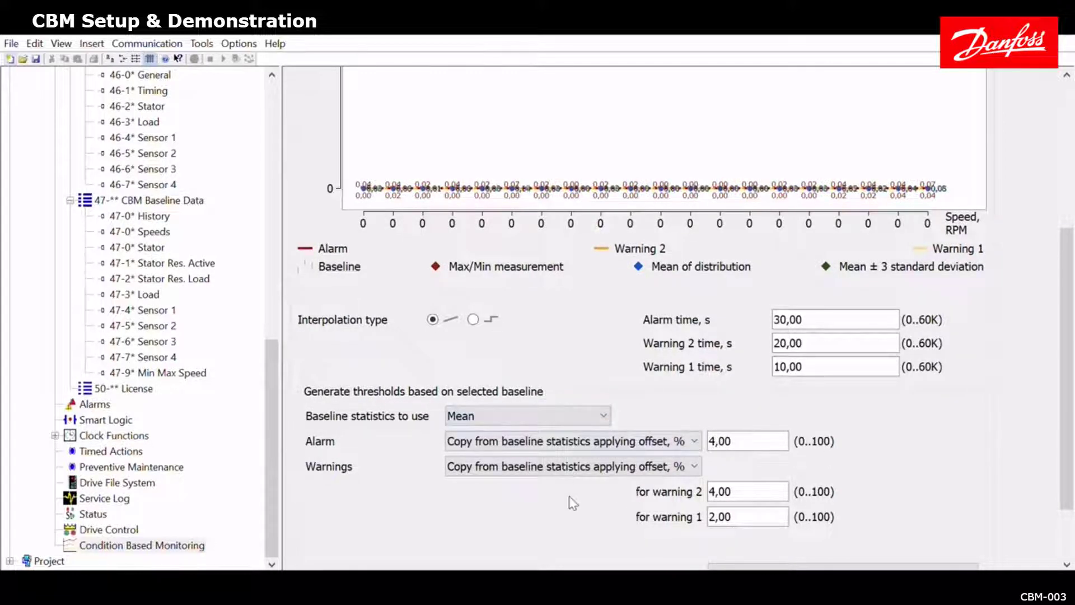
pyautogui.scroll(-5, 570, 501)
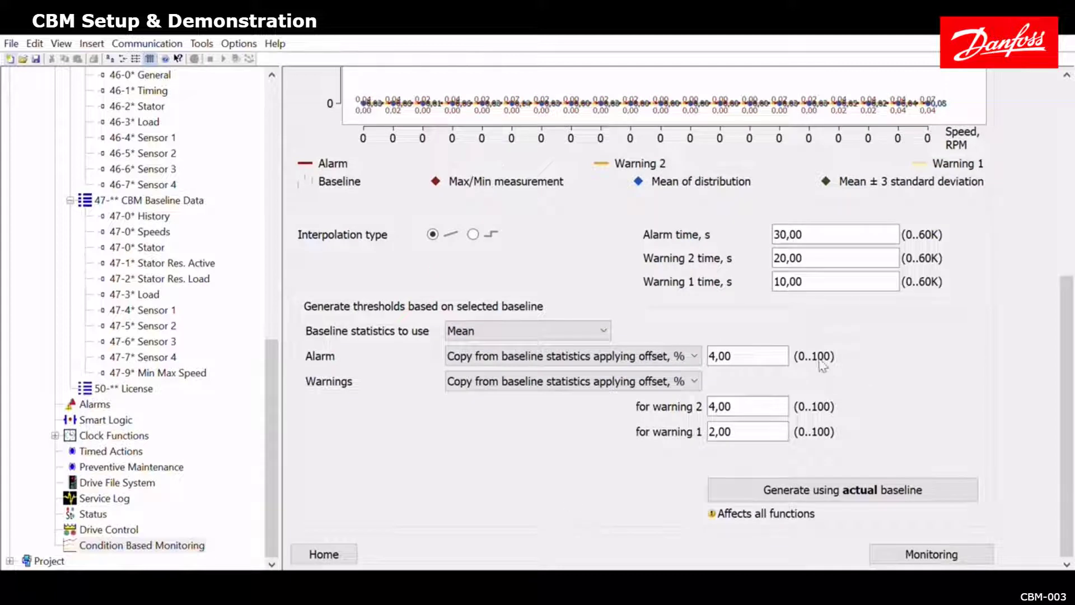
pyautogui.doubleClick(756, 347)
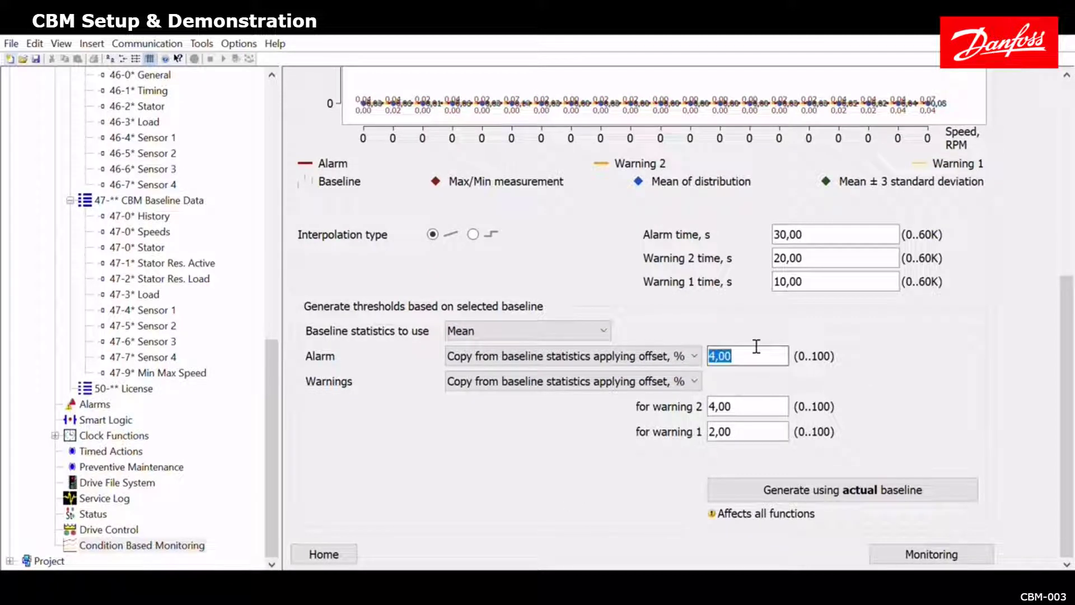
pyautogui.write('8')
pyautogui.press('Return')
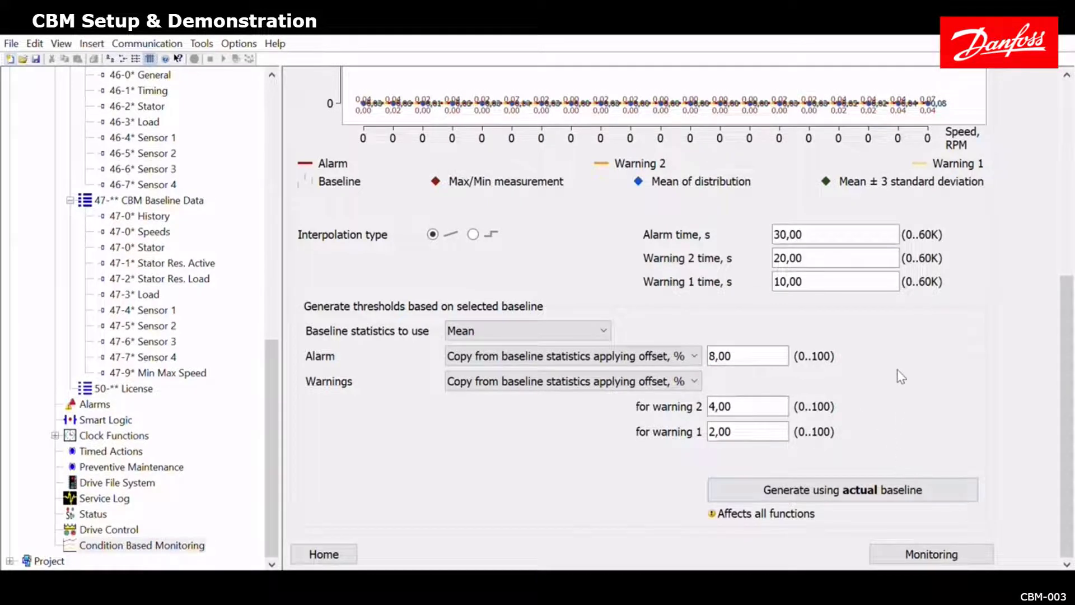
pyautogui.scroll(6, 900, 387)
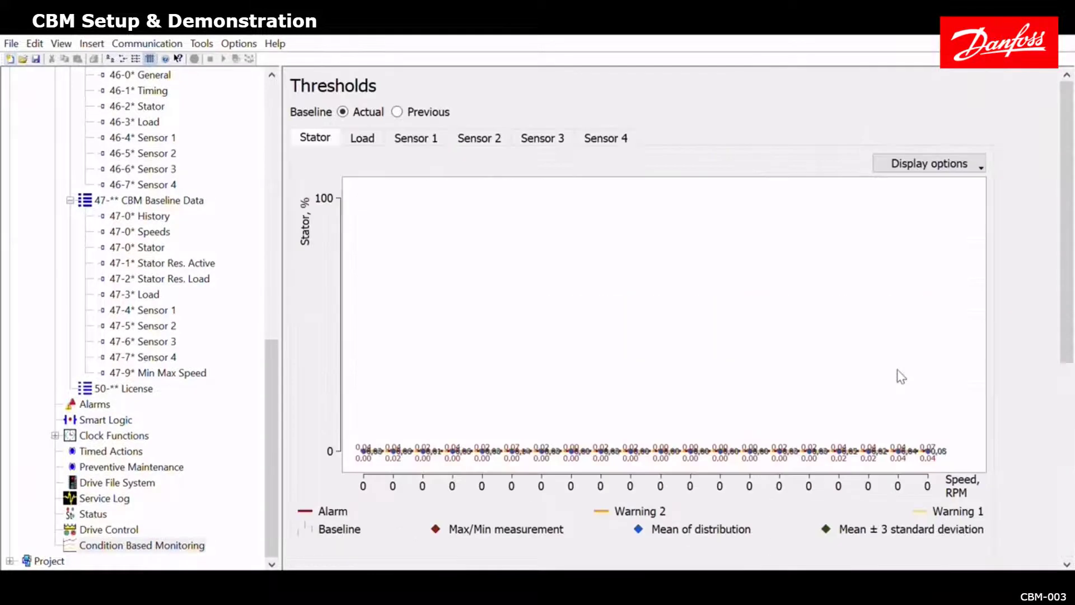
# - For Load thresholds, set an absolute alarm high of 30 % and factor-based warnings from baseline statistics
pyautogui.click(361, 135)
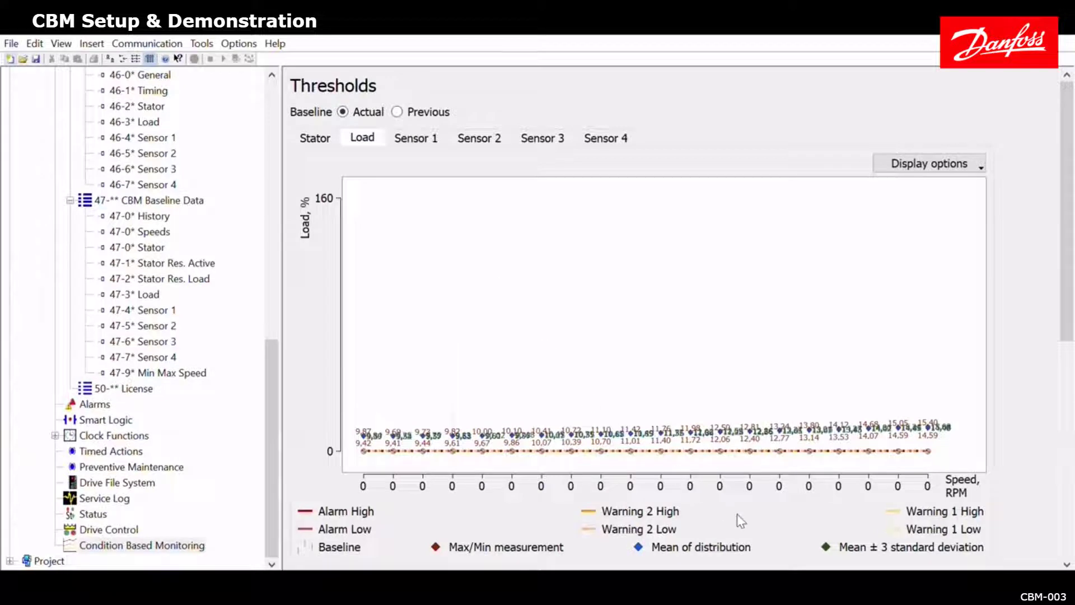
pyautogui.scroll(-2, 738, 515)
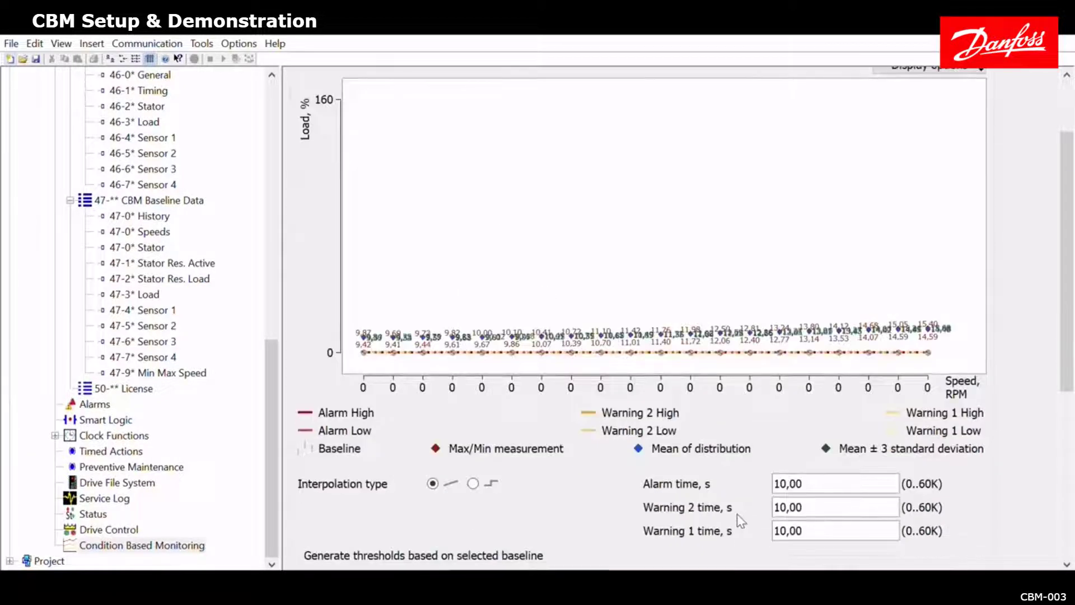
pyautogui.scroll(-4, 737, 513)
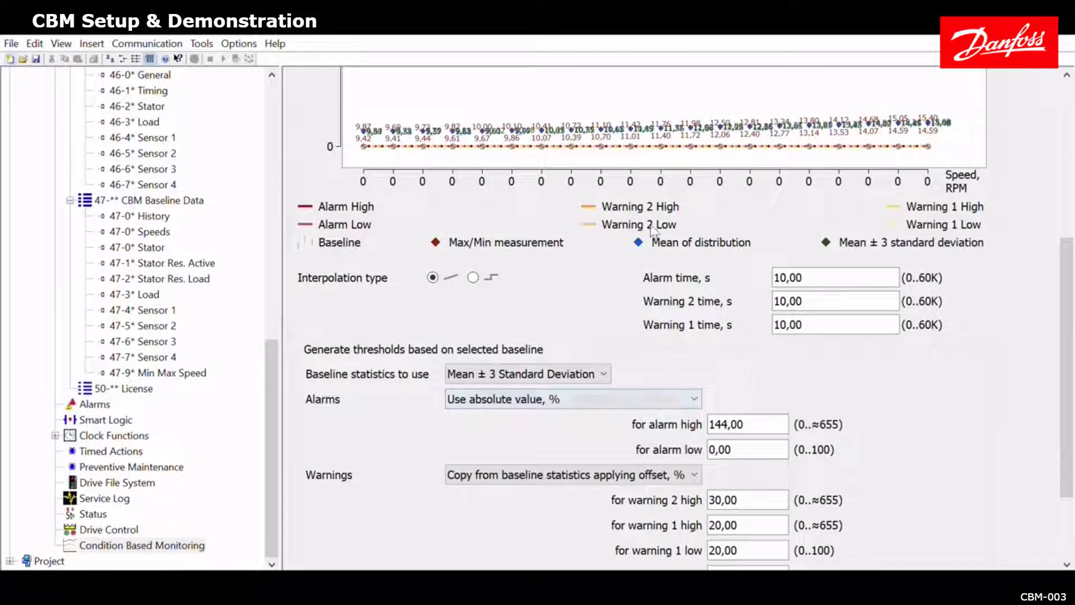
pyautogui.scroll(-2, 652, 230)
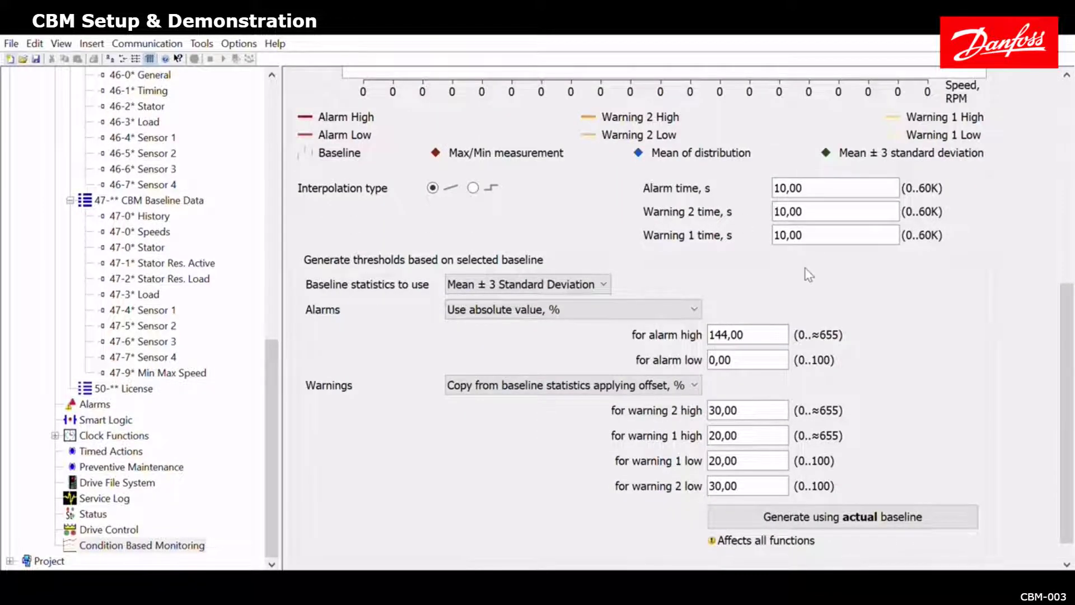
pyautogui.doubleClick(745, 328)
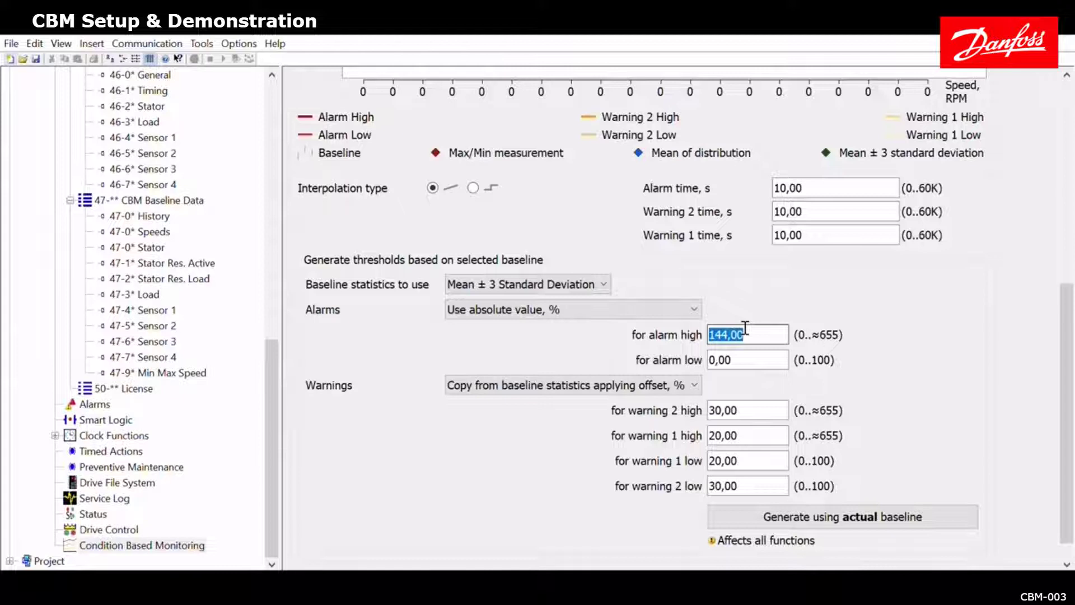
pyautogui.write('30')
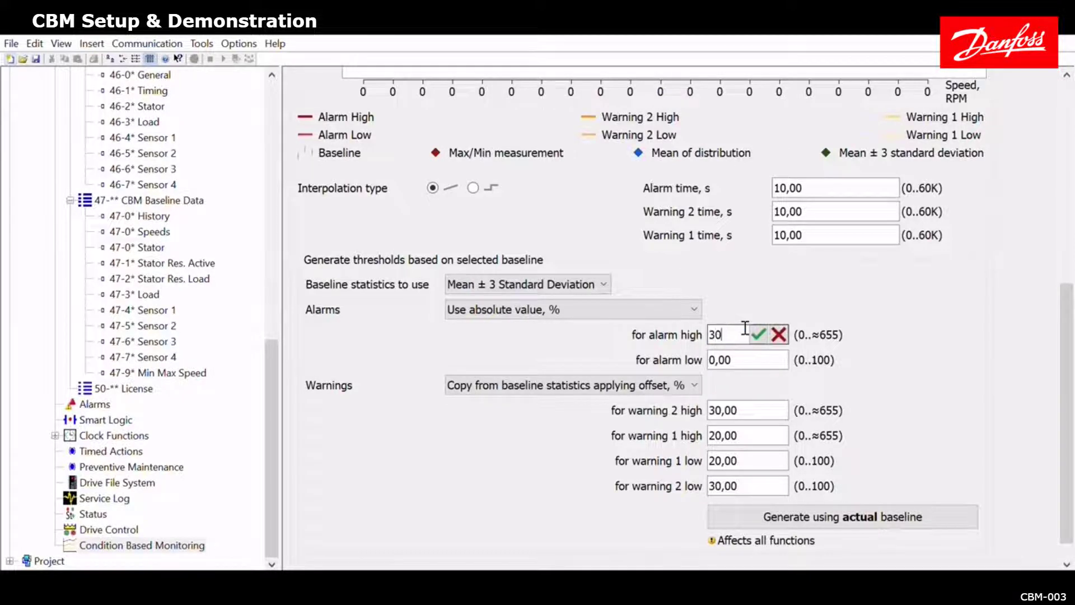
pyautogui.press('Return')
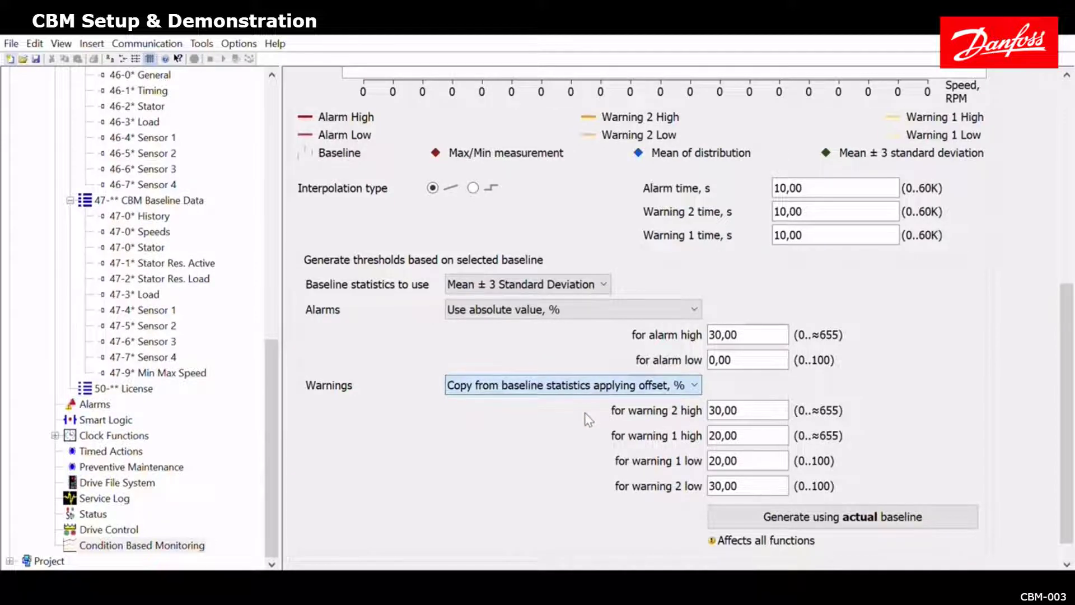
pyautogui.press('Down')
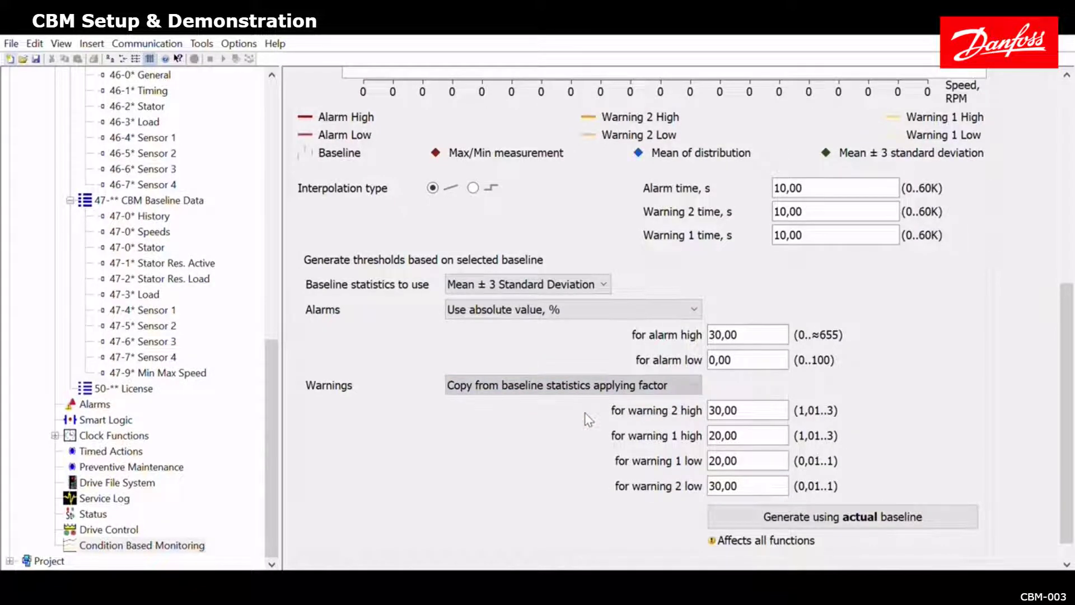
# - Set the load high warning factors: Warning 2 high 1,20 and Warning 1 high 1,10
pyautogui.click(585, 419)
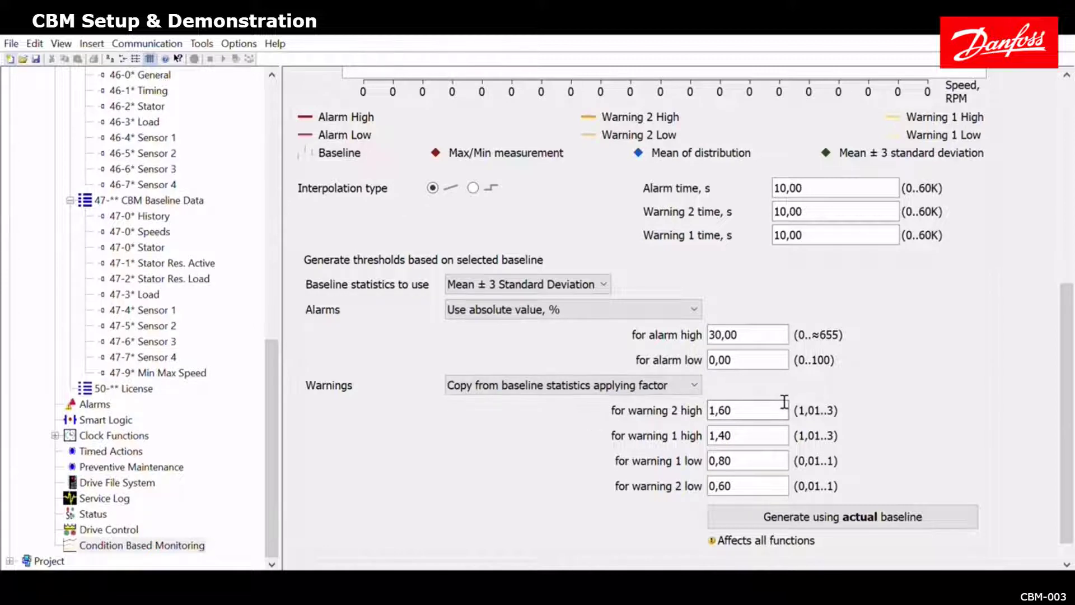
pyautogui.press('BackSpace')
pyautogui.press('BackSpace')
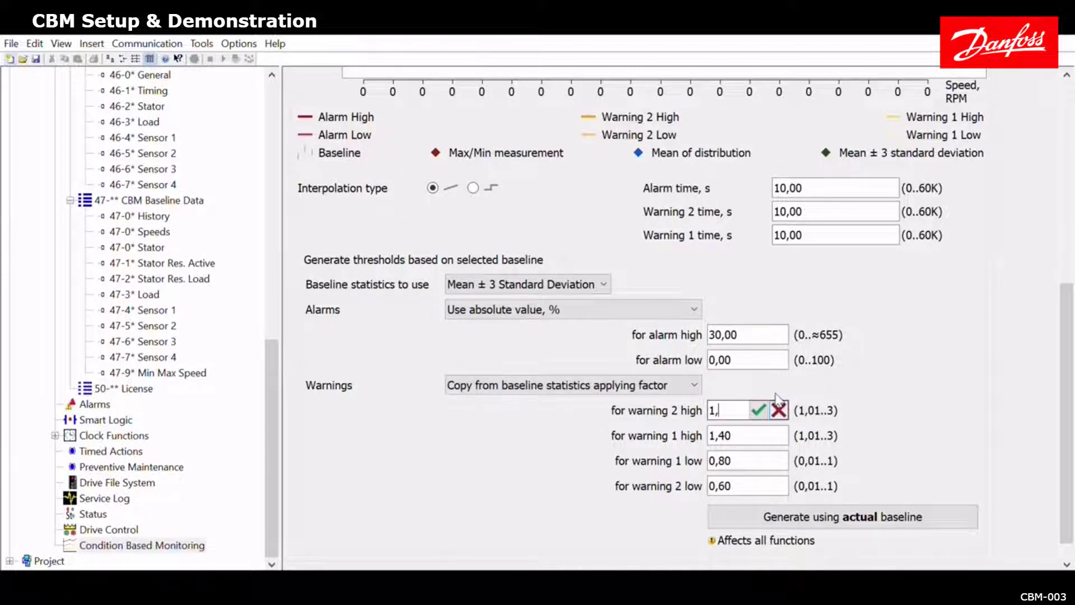
pyautogui.write('2')
pyautogui.press('Return')
pyautogui.click(768, 425)
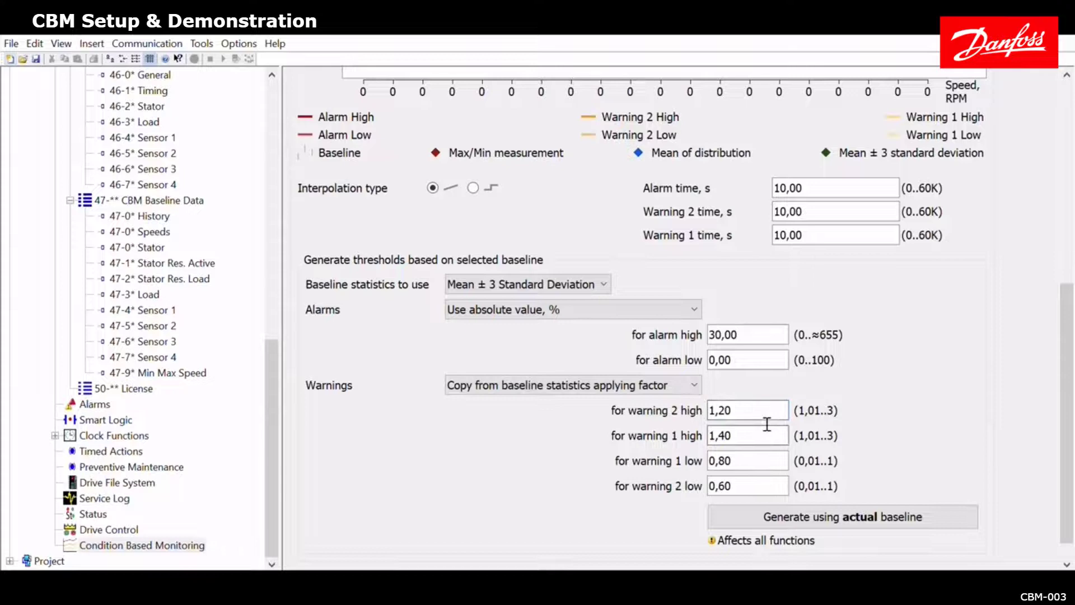
pyautogui.press('BackSpace')
pyautogui.press('BackSpace')
pyautogui.write('1')
pyautogui.press('Return')
# - Set the load low warning factors: Warning 1 low 0,90 and Warning 2 low 0,80
pyautogui.press('BackSpace')
pyautogui.press('BackSpace')
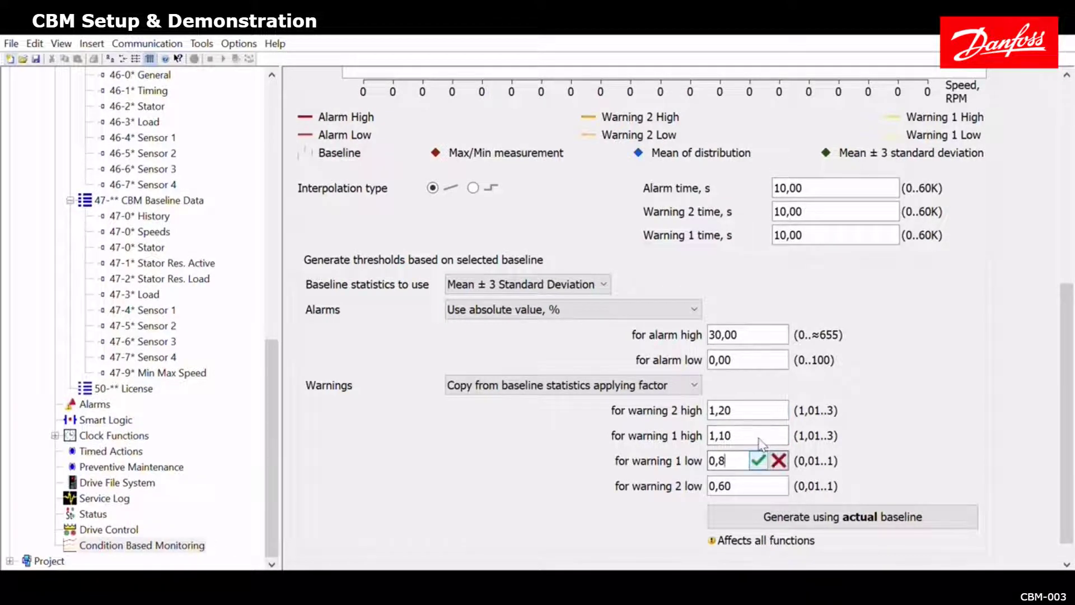
pyautogui.press('Return')
pyautogui.press('BackSpace')
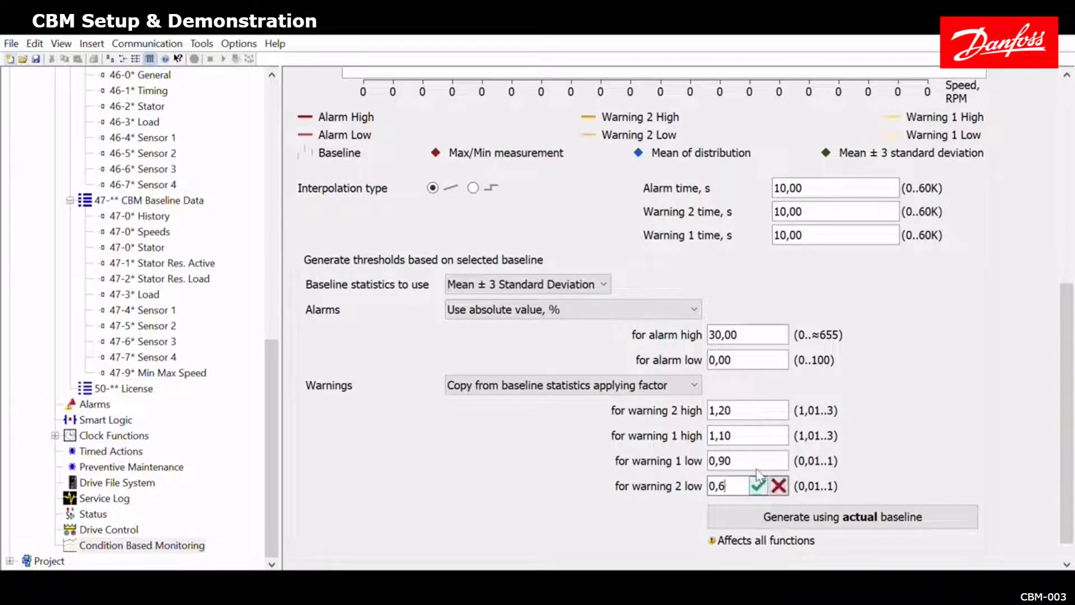
pyautogui.press('BackSpace')
pyautogui.write('8')
pyautogui.press('Return')
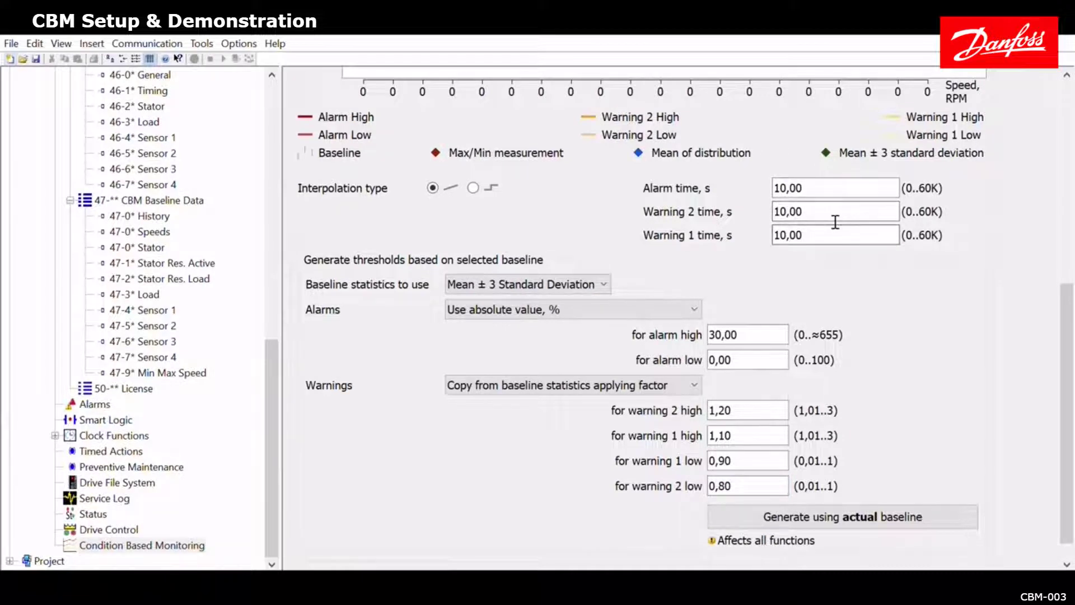
# - Change the load Warning 1 time to 5,00 seconds
pyautogui.hotkey('shift', 'Home')
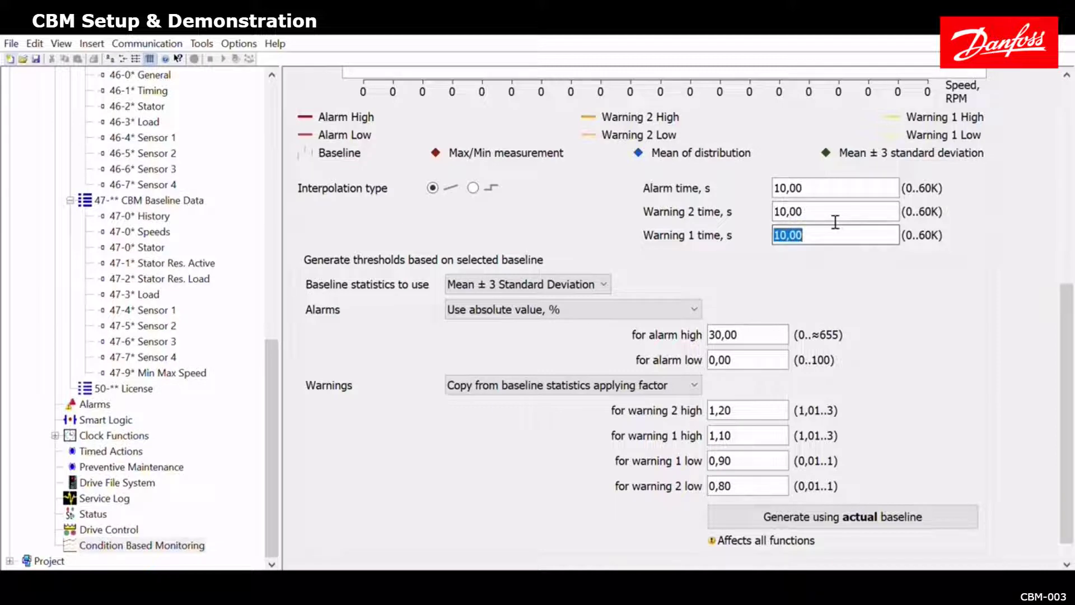
pyautogui.write('5,00')
pyautogui.scroll(5, 916, 327)
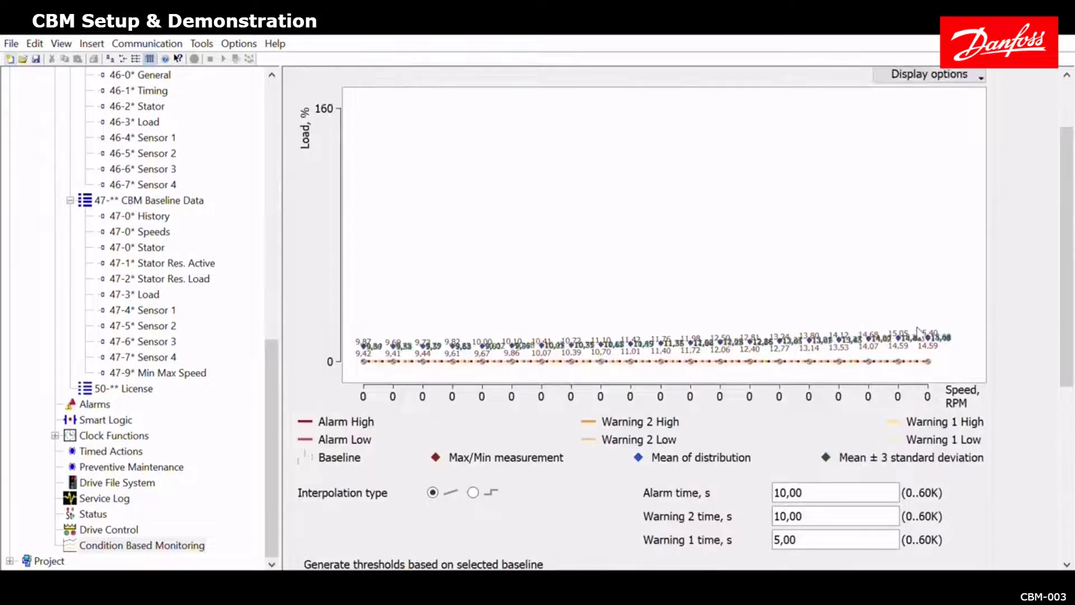
pyautogui.scroll(2, 918, 332)
pyautogui.scroll(-7, 660, 233)
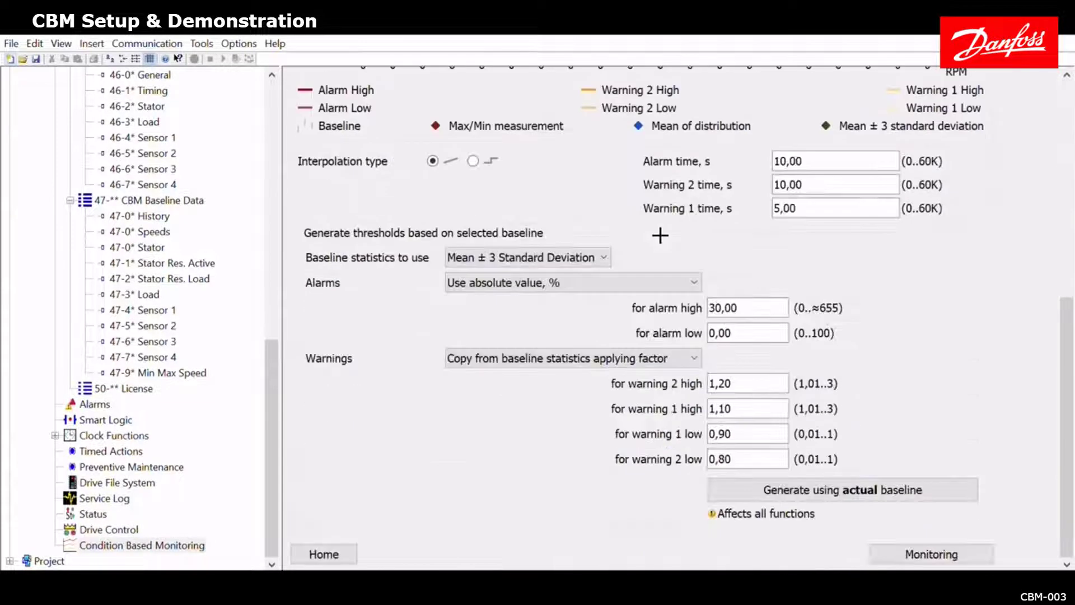
# - Generate Load alarm and warning curves from the actual baseline across 1870–3200 RPM
pyautogui.click(938, 483)
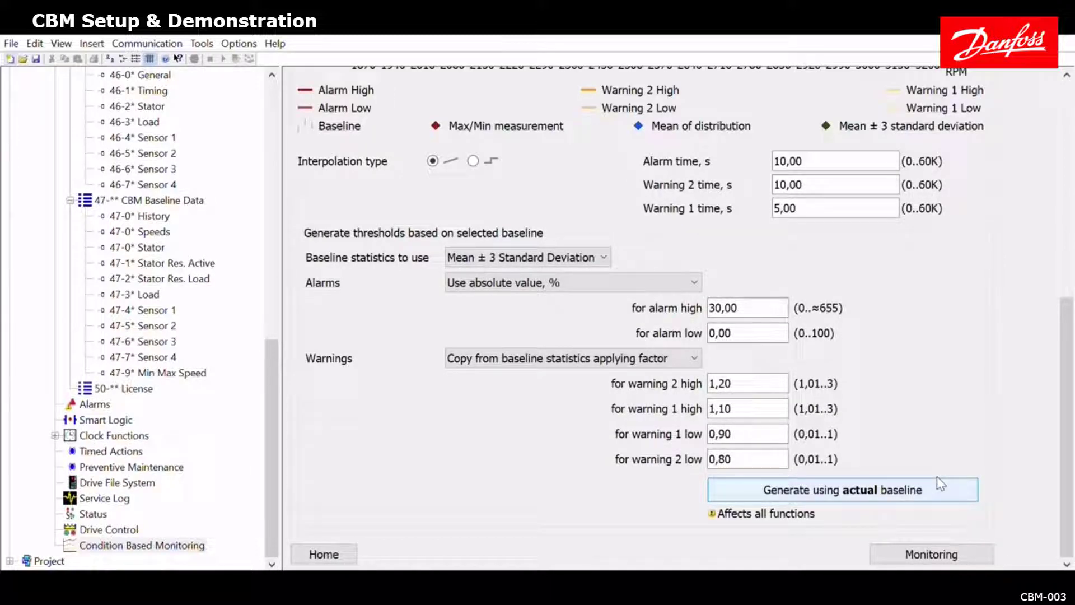
pyautogui.scroll(4, 900, 321)
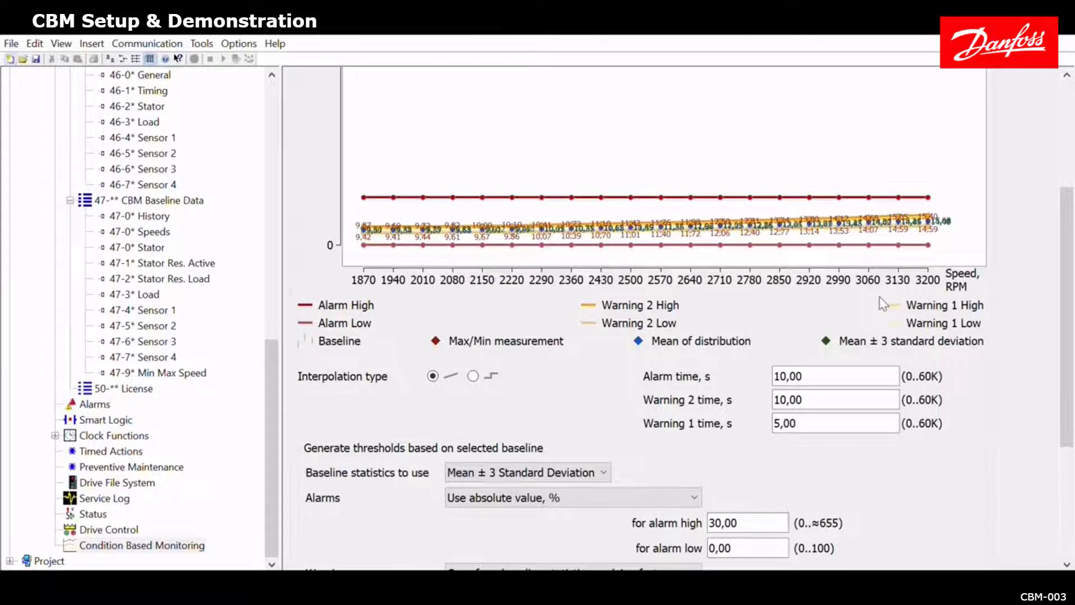
pyautogui.scroll(-3, 883, 303)
pyautogui.scroll(7, 883, 303)
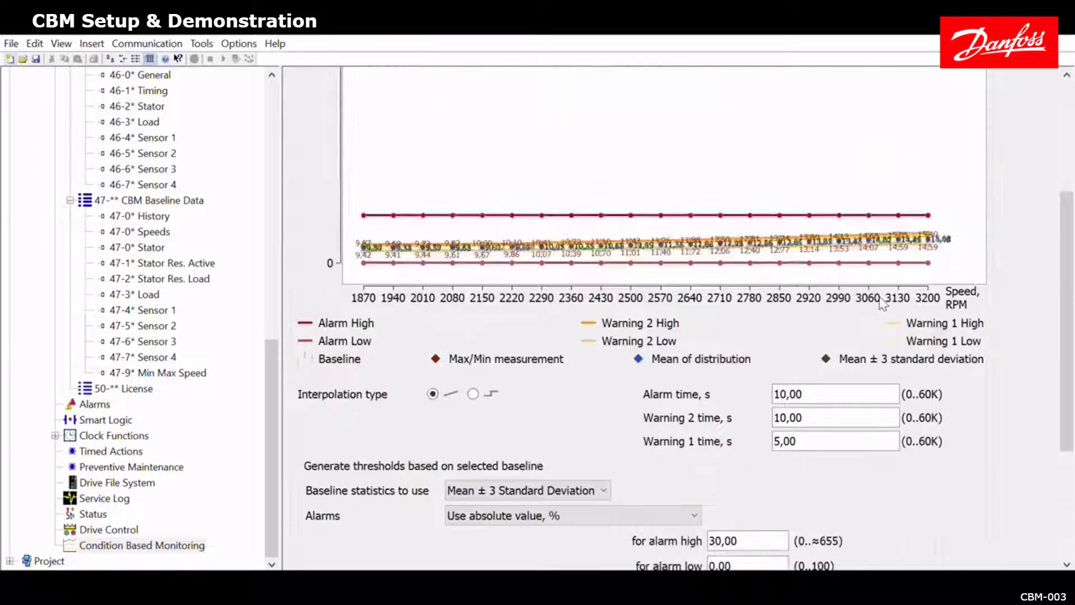
# - On the Sensor 1 thresholds, set the Alarm time to 30 seconds
pyautogui.click(430, 132)
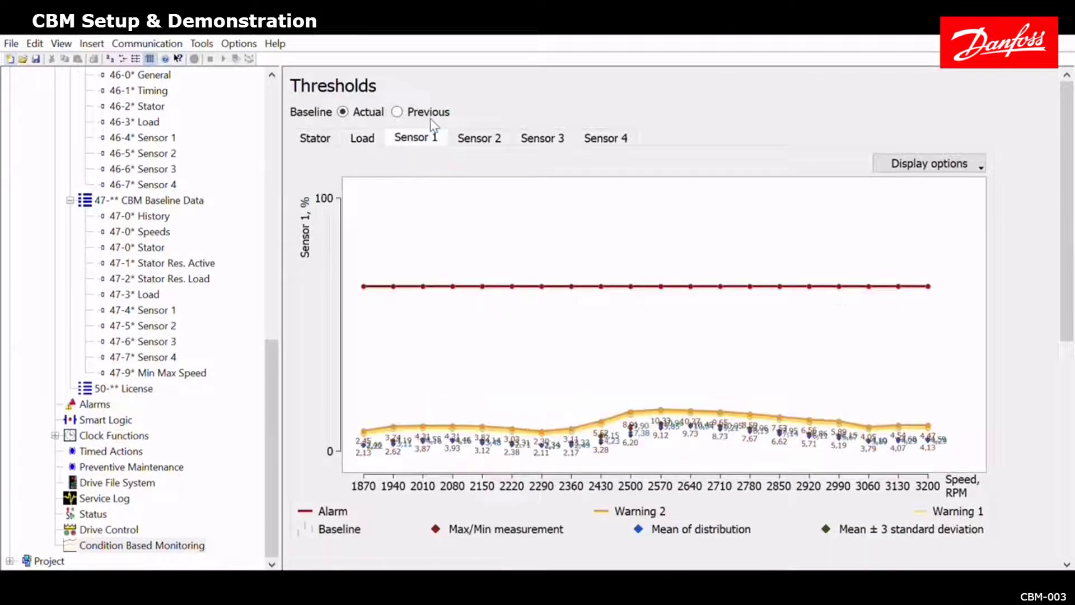
pyautogui.scroll(-1, 608, 503)
pyautogui.scroll(-3, 607, 502)
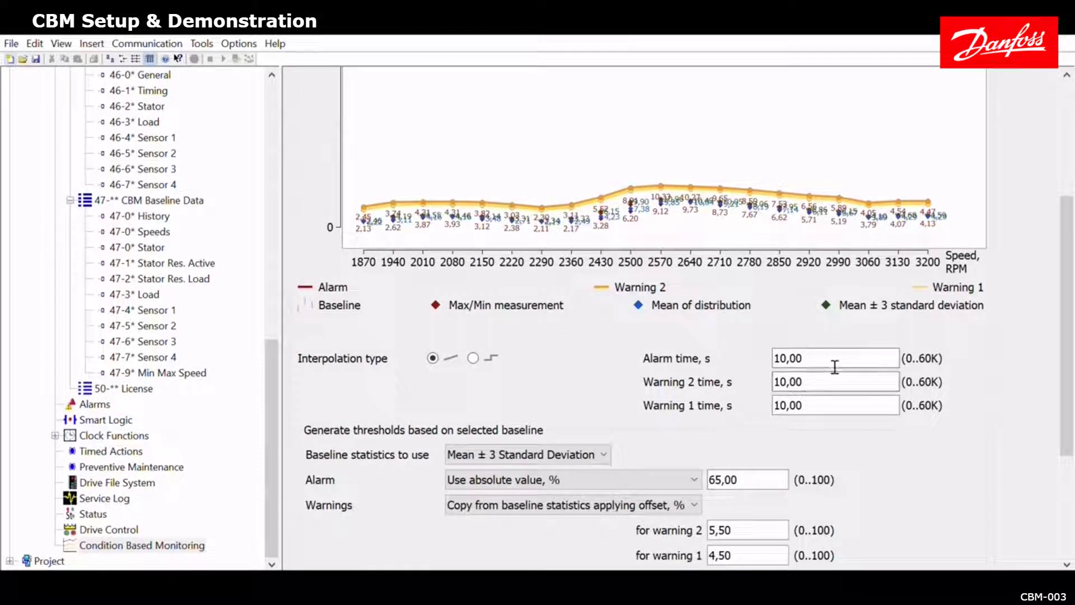
pyautogui.hotkey('shift', 'Left')
pyautogui.hotkey('shift', 'Left')
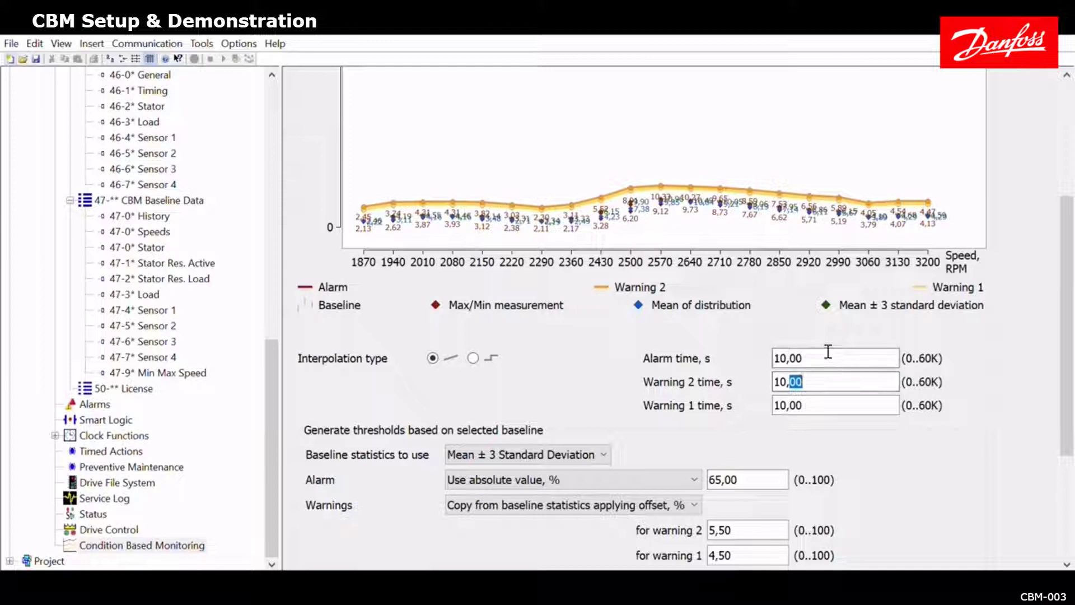
pyautogui.click(828, 351)
pyautogui.hotkey('shift', 'Left')
pyautogui.hotkey('shift', 'Left')
pyautogui.hotkey('shift', 'Left')
pyautogui.hotkey('shift', 'Left')
pyautogui.hotkey('shift', 'Left')
pyautogui.write('30')
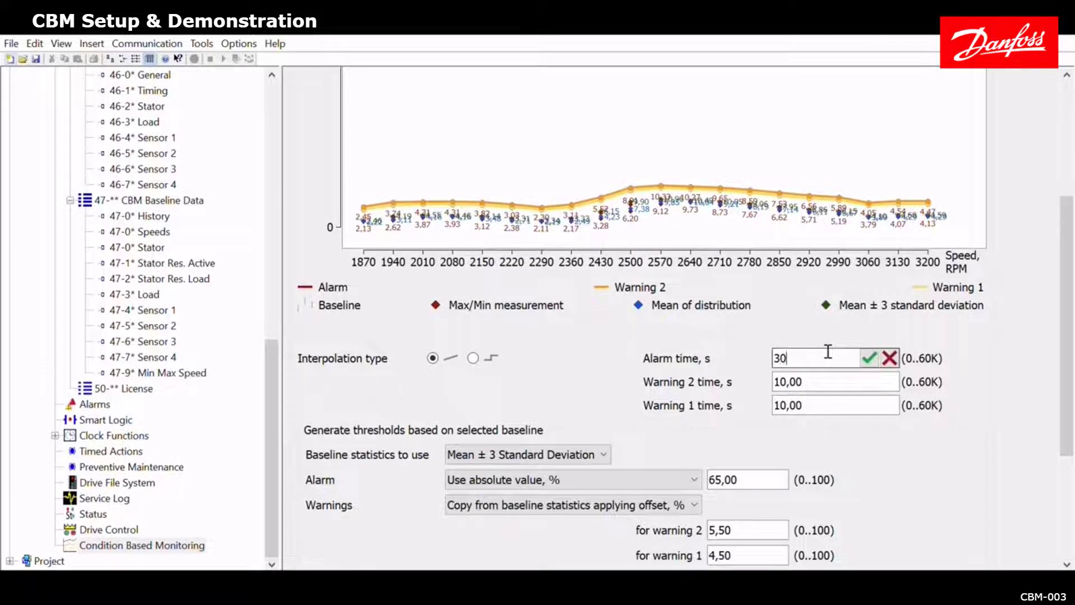
pyautogui.press('Return')
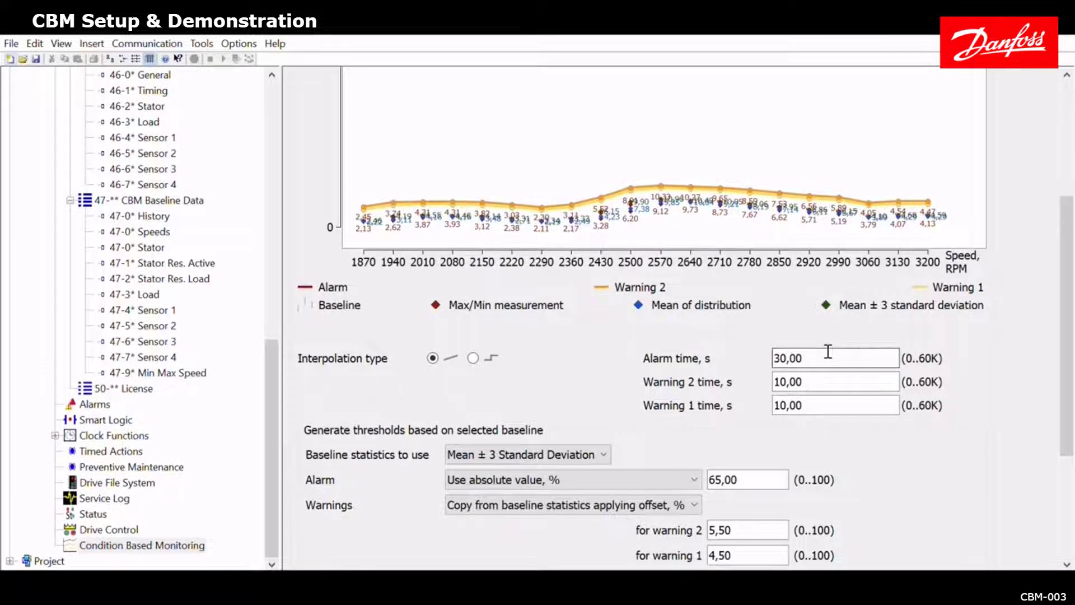
# - Set Warning 2 time to 5 seconds and Warning 1 time to 3 seconds
pyautogui.doubleClick(823, 380)
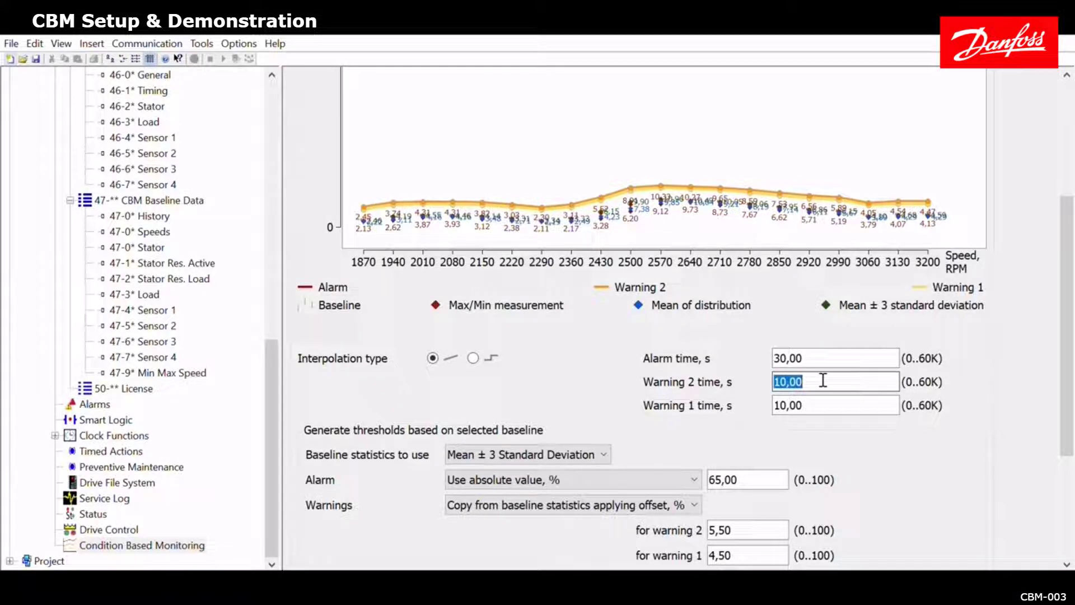
pyautogui.write('5')
pyautogui.press('Return')
pyautogui.press('Tab')
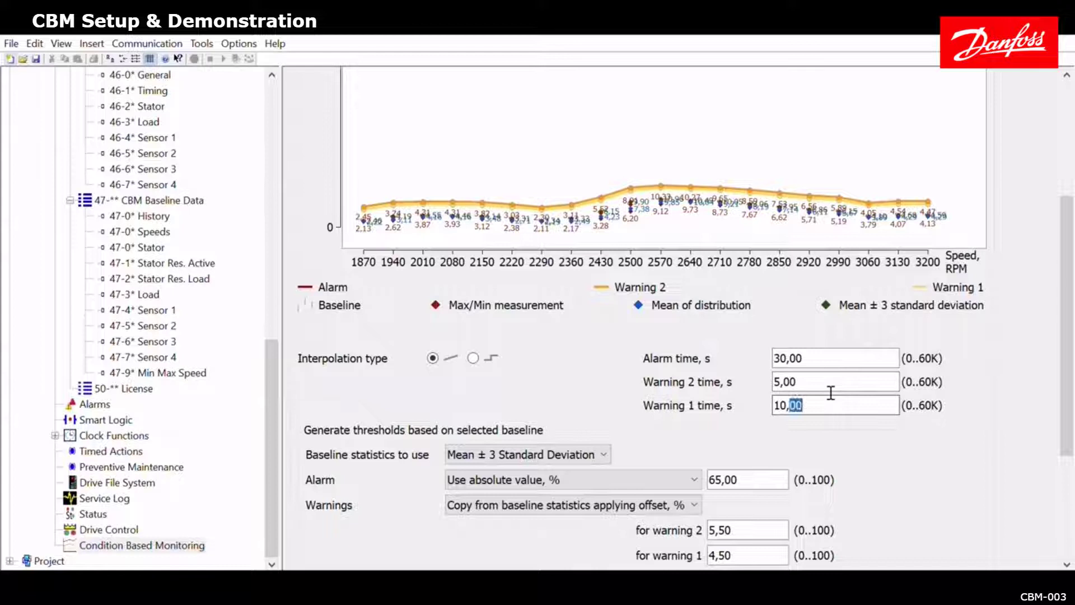
pyautogui.write('3')
pyautogui.press('Return')
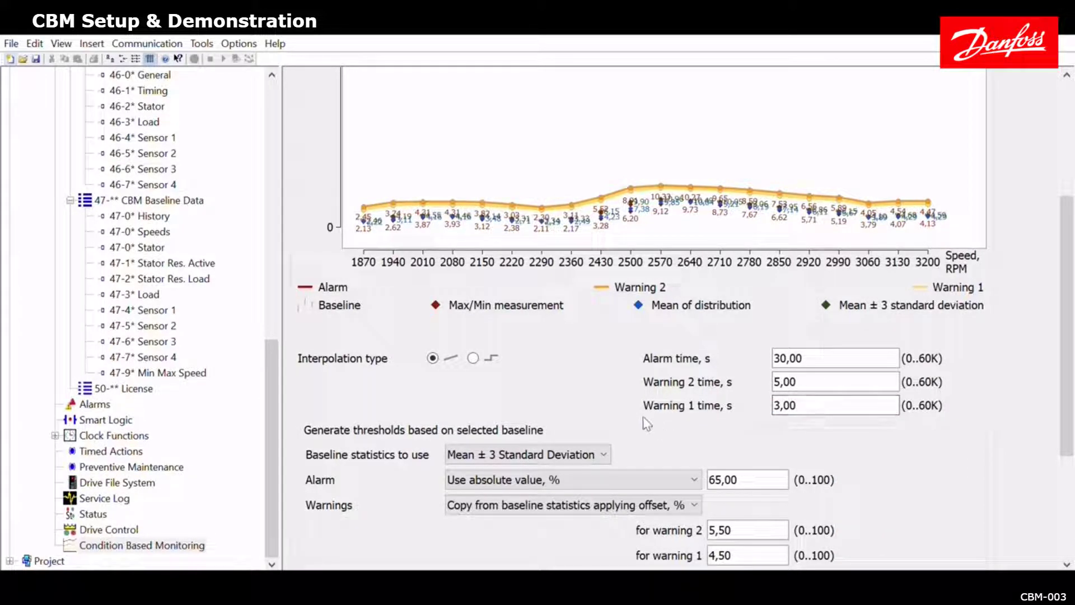
# - Use step interpolation for Sensor 1 thresholds, based on Maximum / Minimum with warning factors 1,80/1,40
pyautogui.click(474, 357)
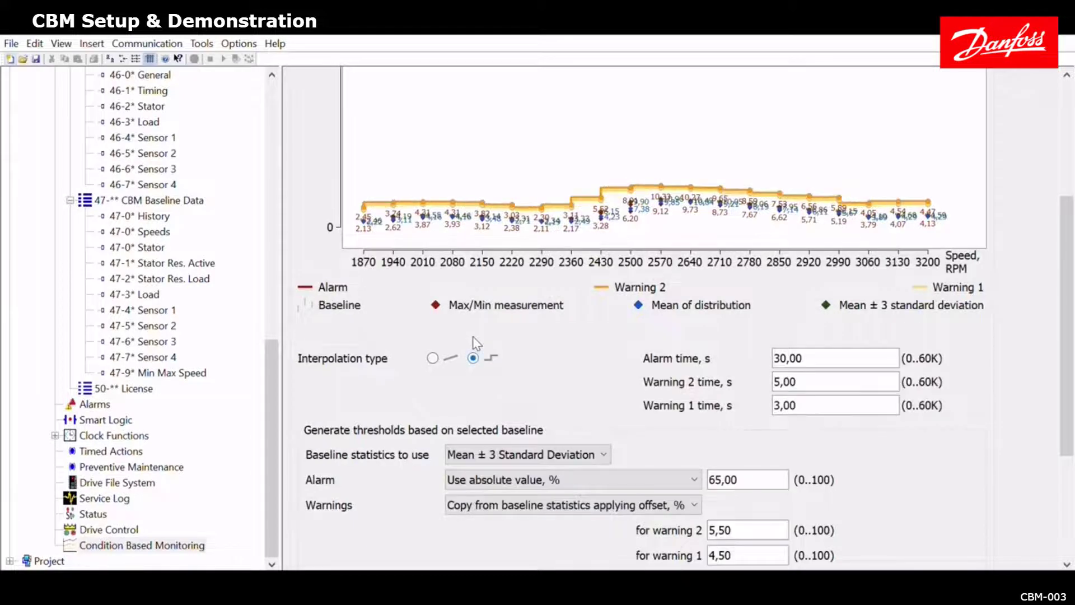
pyautogui.click(433, 358)
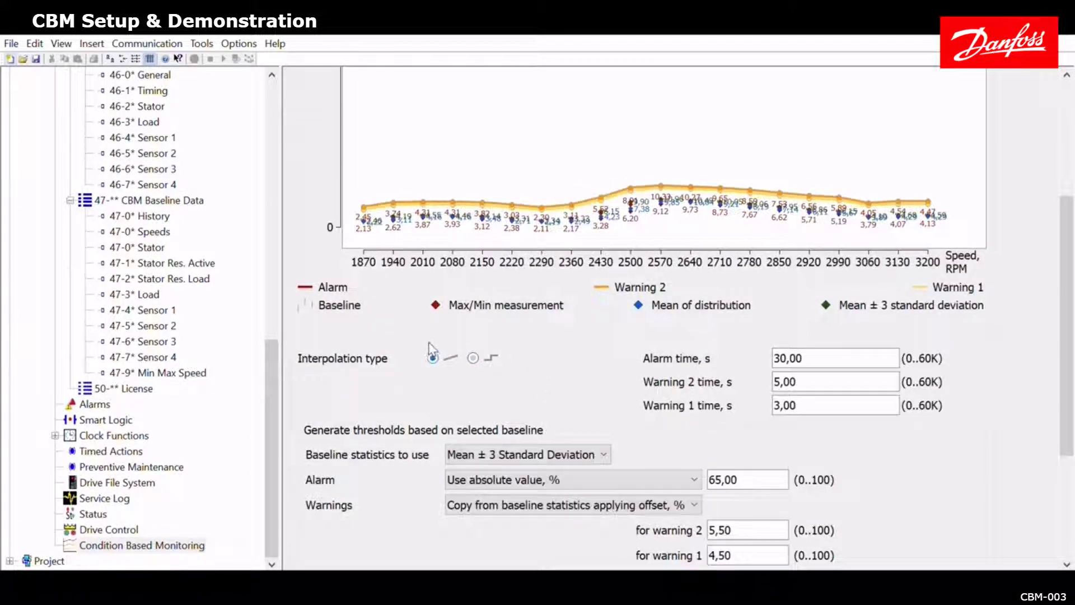
pyautogui.click(473, 356)
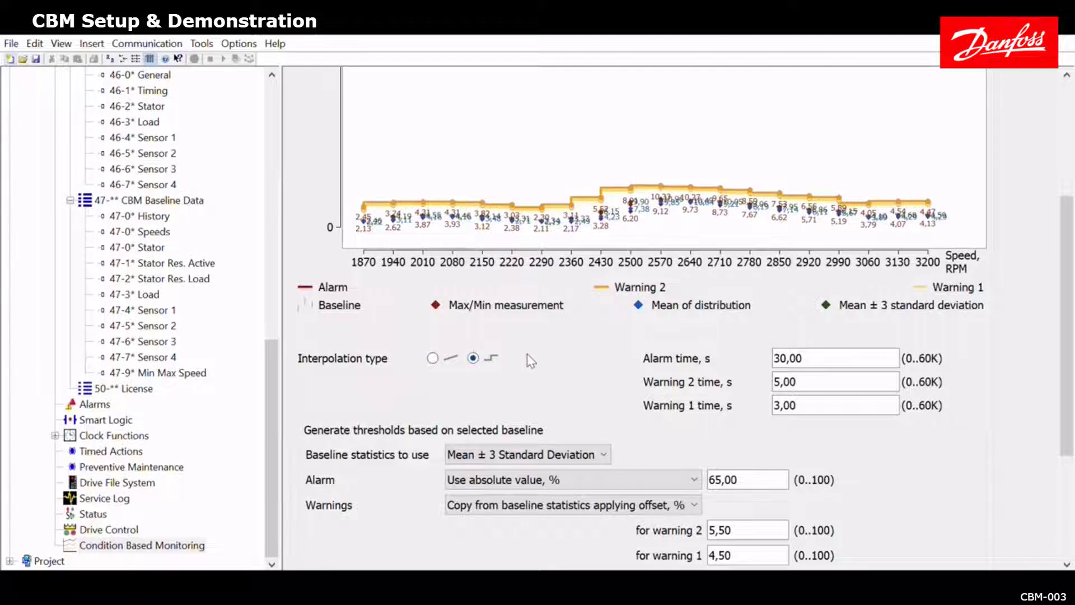
pyautogui.scroll(-1, 528, 355)
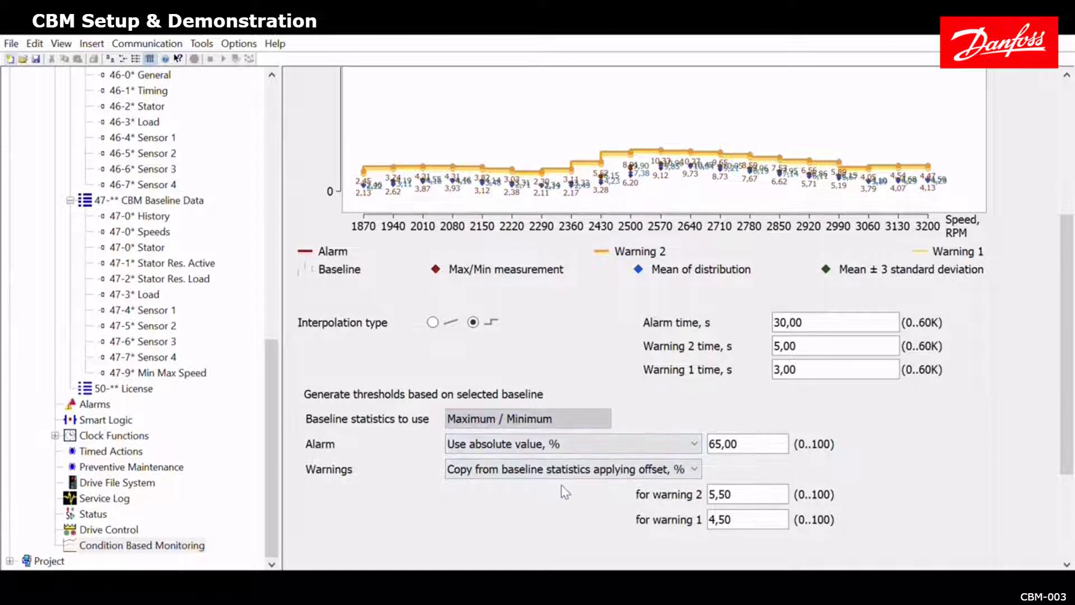
pyautogui.scroll(-1, 561, 485)
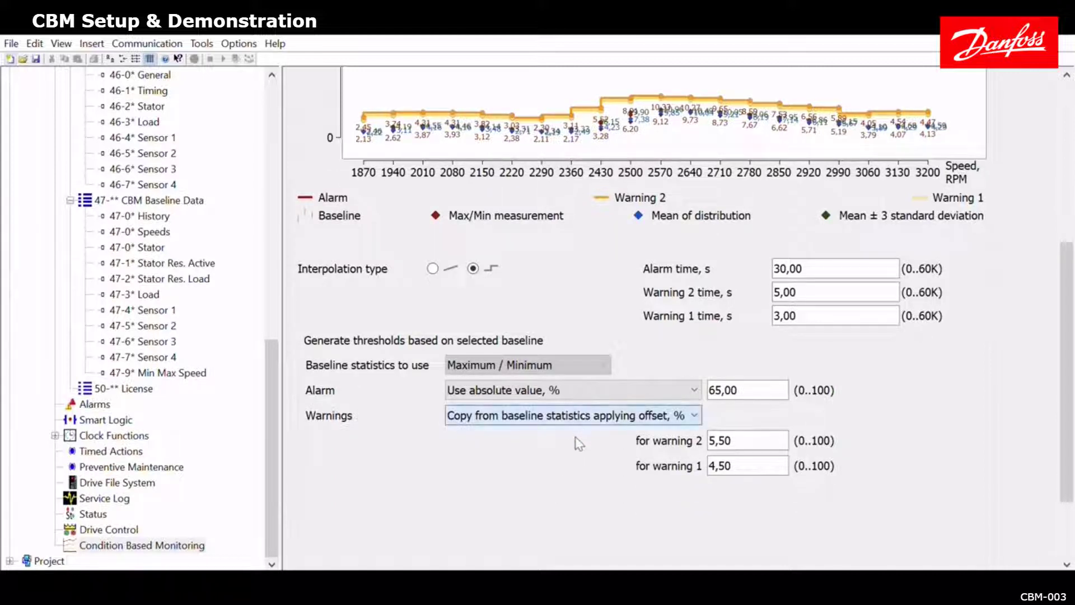
pyautogui.scroll(-1, 580, 442)
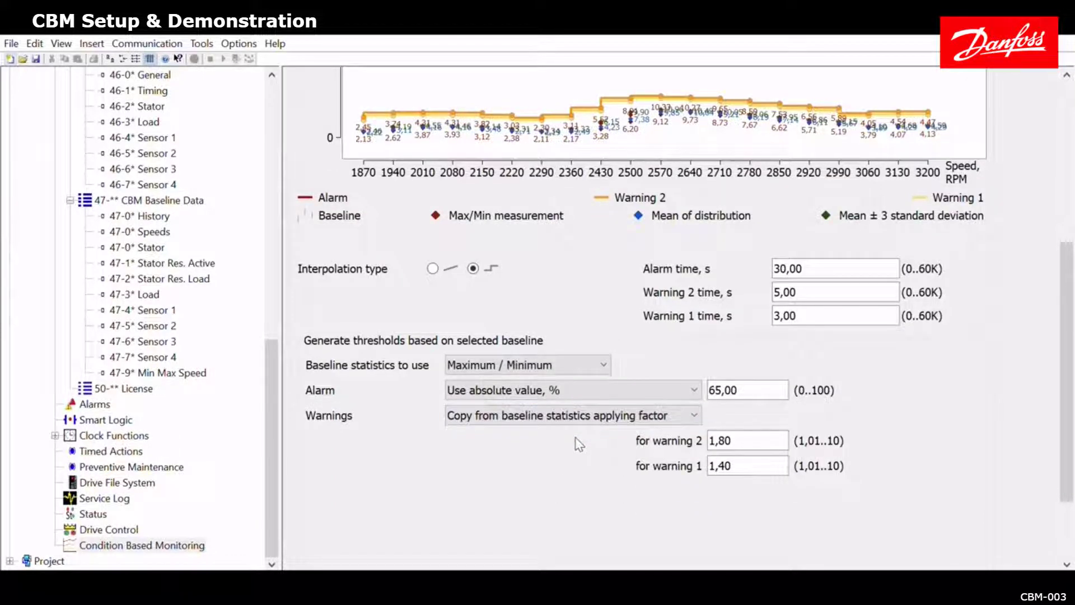
pyautogui.scroll(1, 580, 444)
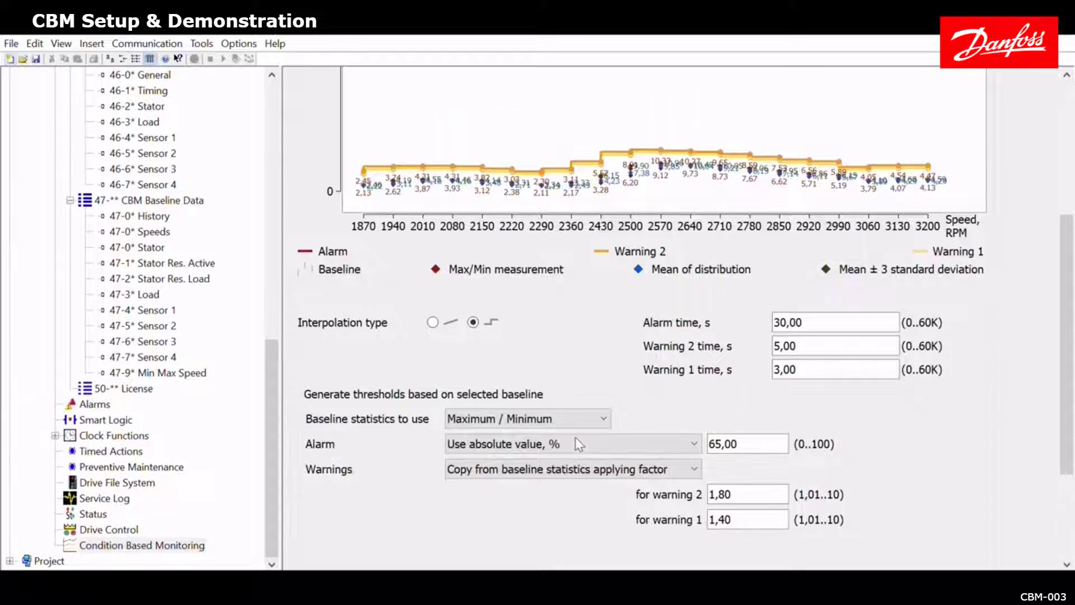
pyautogui.scroll(2, 613, 284)
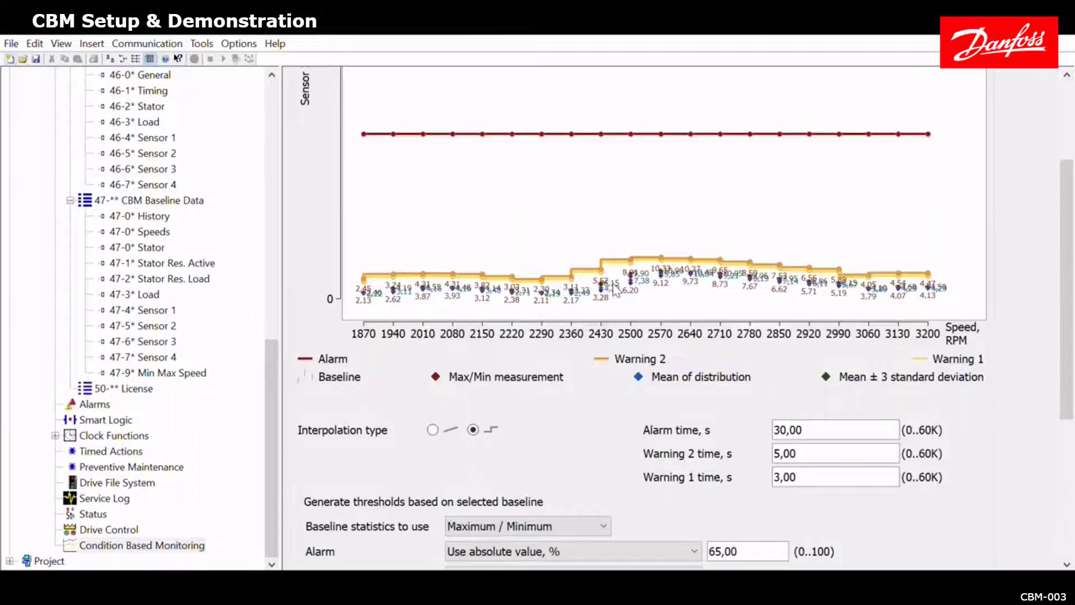
# - Change the Sensor 1 warning factors to 1,60 and 1,30 and generate thresholds from the actual baseline
pyautogui.scroll(-3, 613, 284)
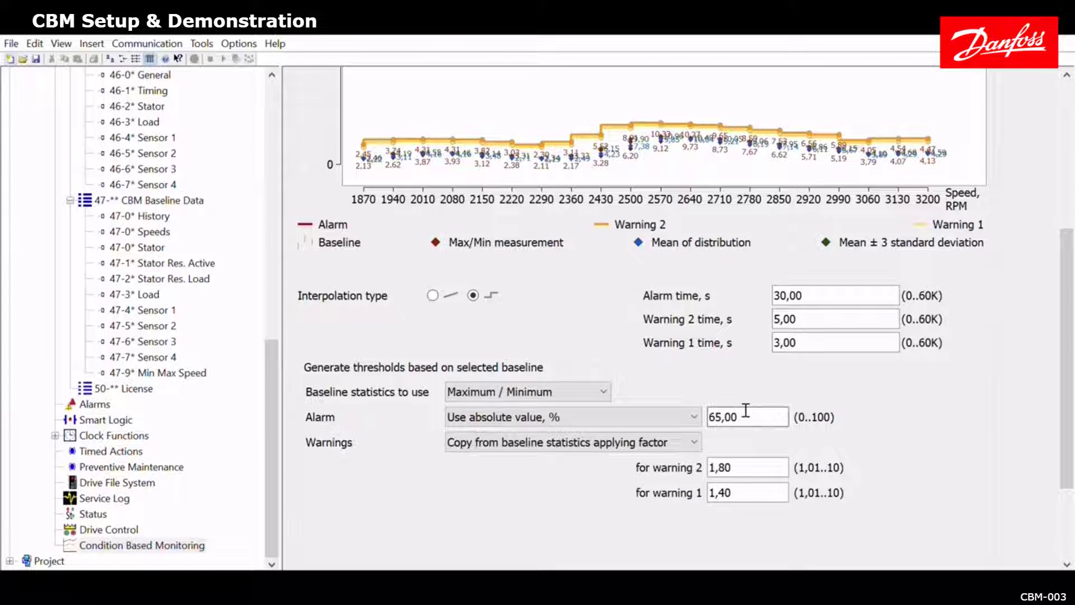
pyautogui.doubleClick(745, 411)
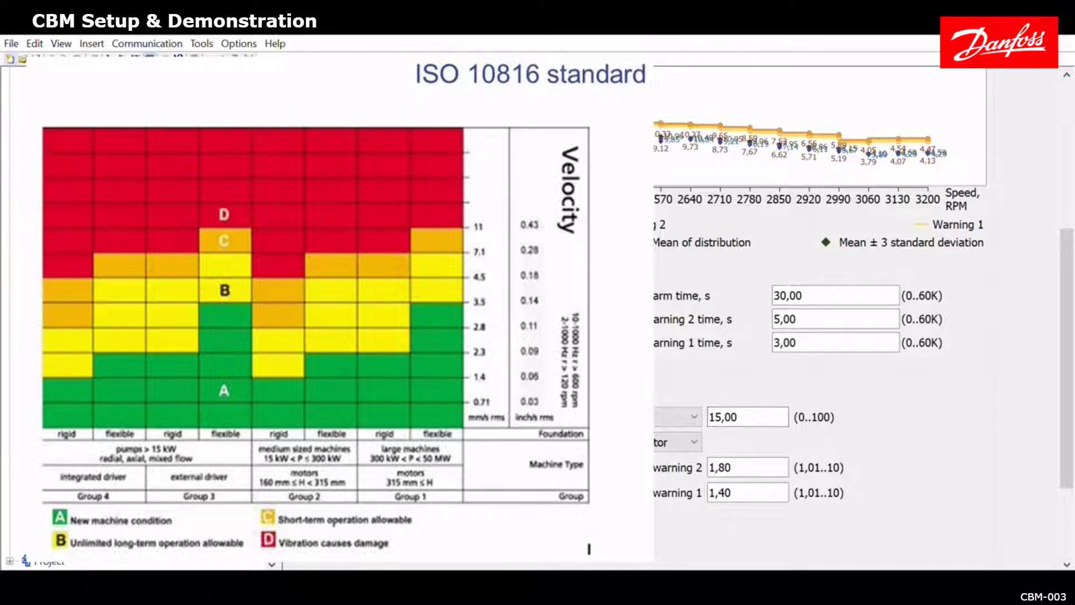
pyautogui.scroll(-2, 818, 336)
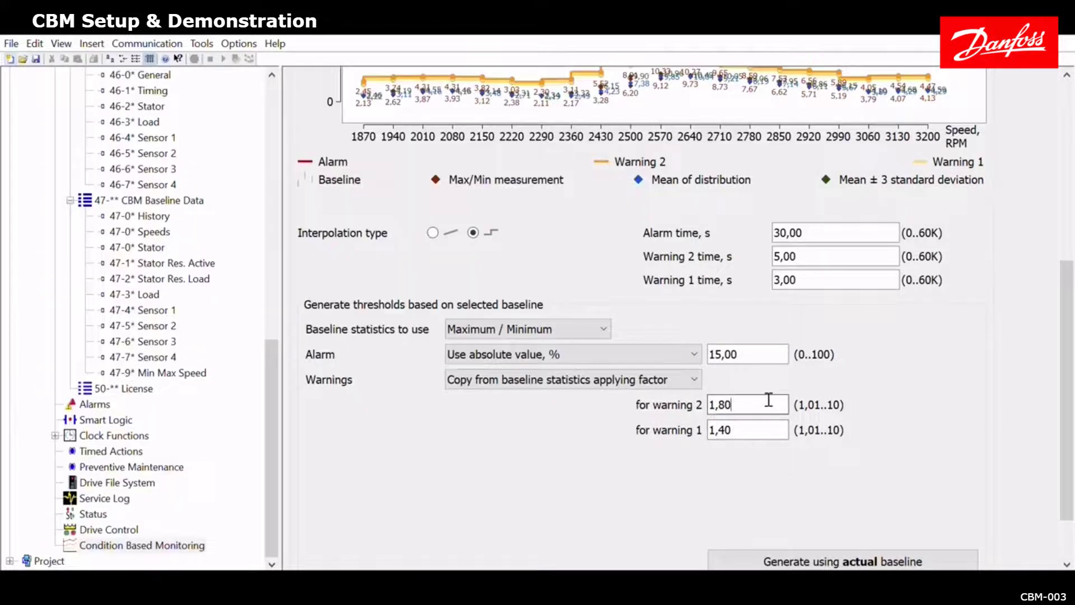
pyautogui.click(769, 400)
pyautogui.press('BackSpace')
pyautogui.write('6')
pyautogui.click(760, 399)
pyautogui.click(757, 427)
pyautogui.press('BackSpace')
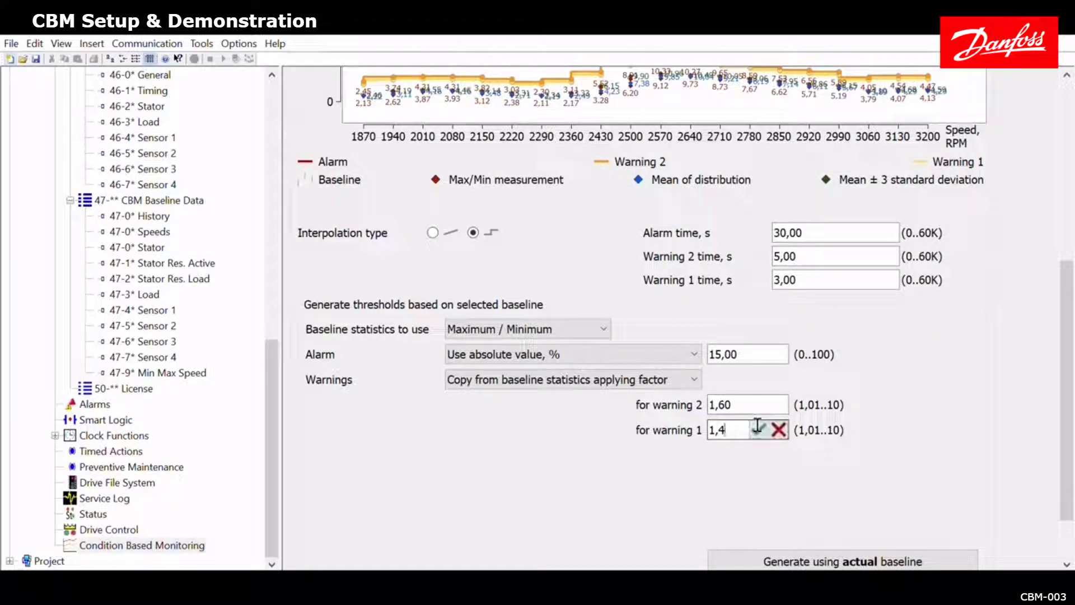
pyautogui.write('3')
pyautogui.click(758, 428)
pyautogui.click(782, 545)
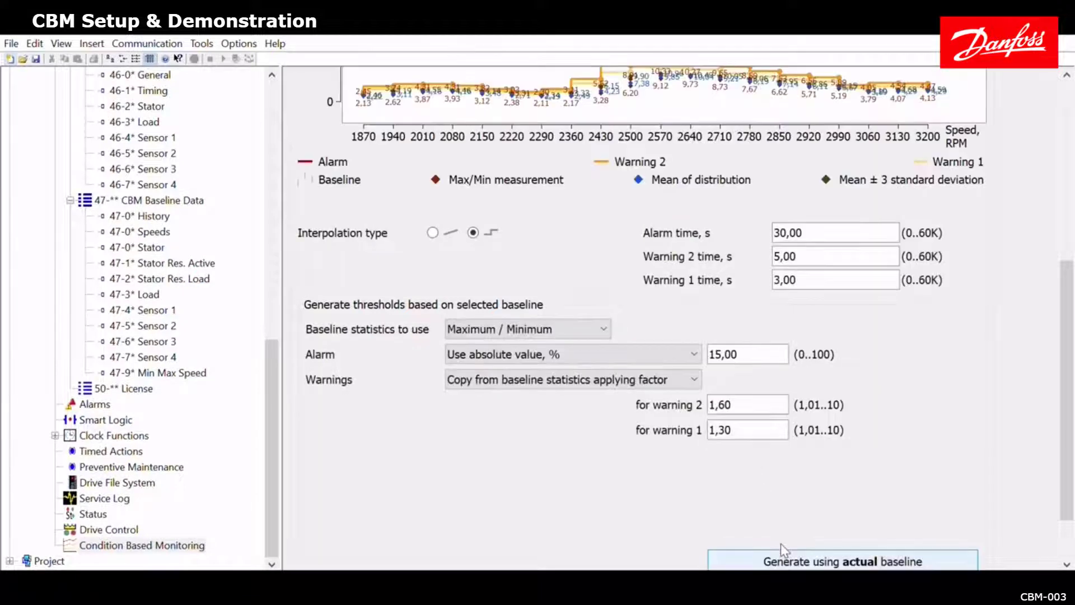
# - Raise the Sensor 1 alarm to 20,00 % and regenerate the thresholds
pyautogui.scroll(3, 860, 389)
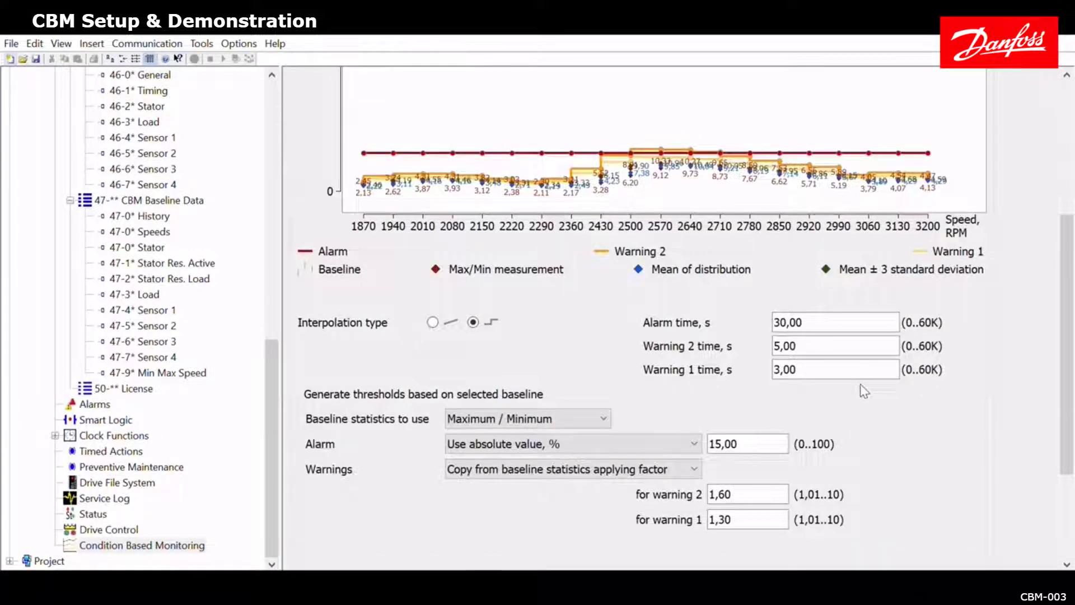
pyautogui.tripleClick(765, 436)
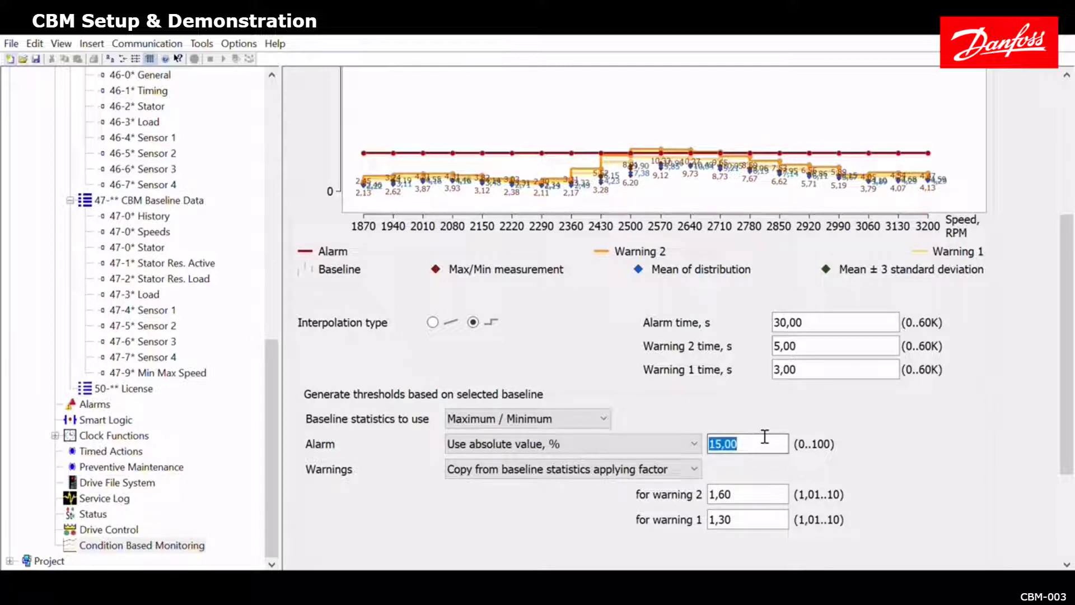
pyautogui.write('20')
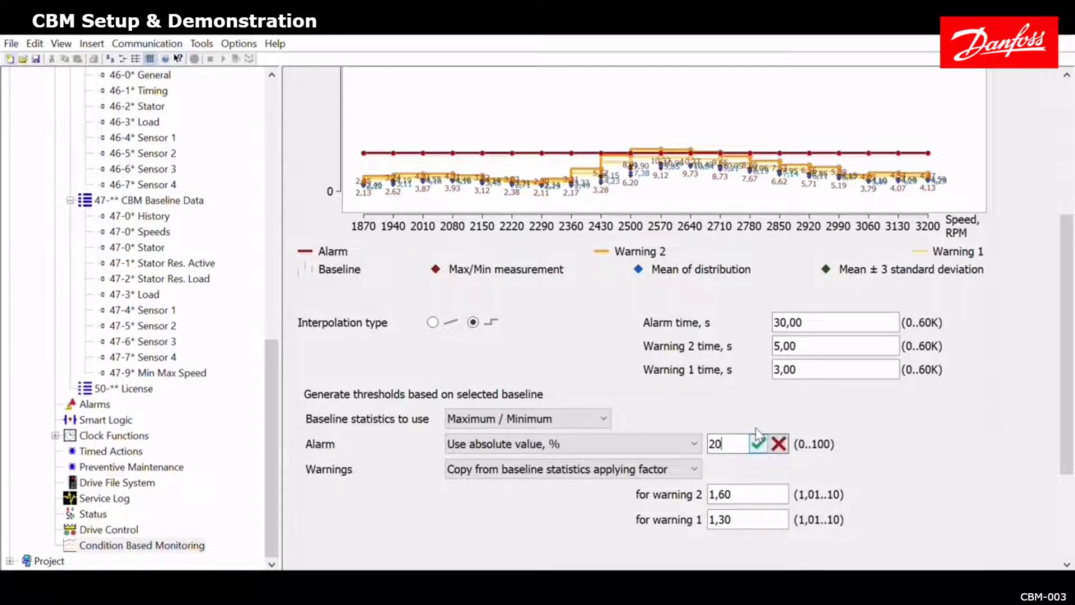
pyautogui.press('Return')
pyautogui.scroll(-3, 755, 428)
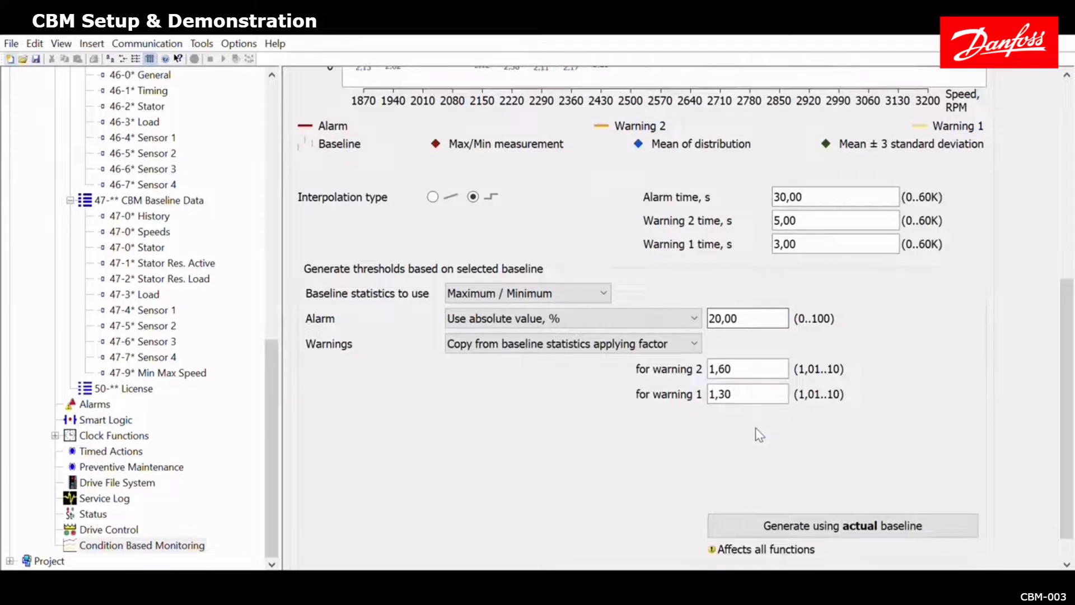
pyautogui.click(748, 518)
pyautogui.scroll(5, 597, 196)
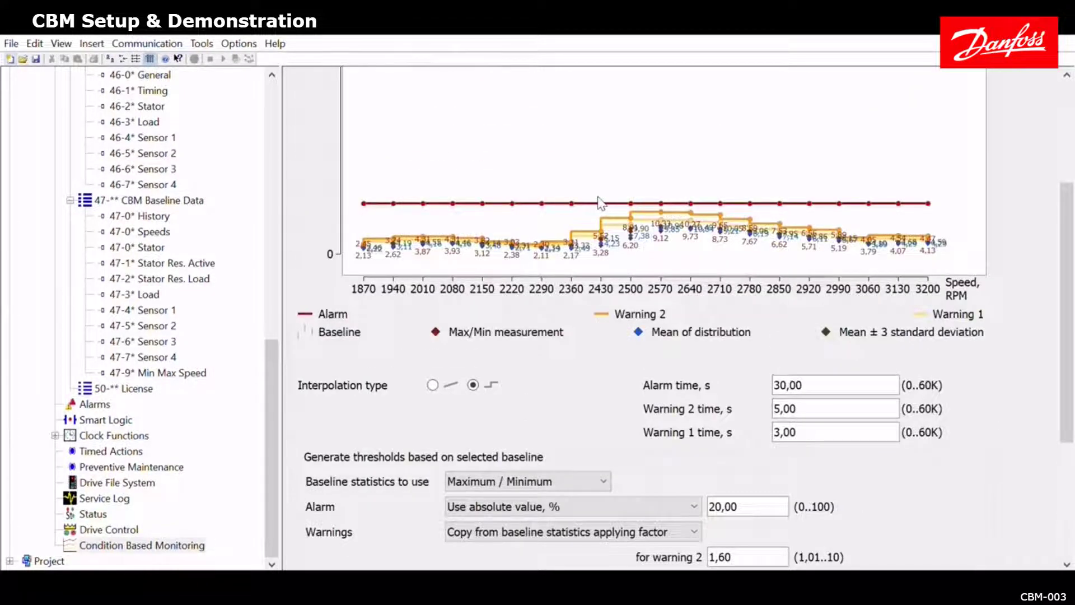
# - Check the thresholds on Sensor 2, Sensor 3, Sensor 4 and Load (alarm high 30,00 %)
pyautogui.scroll(2, 600, 203)
pyautogui.scroll(1, 601, 203)
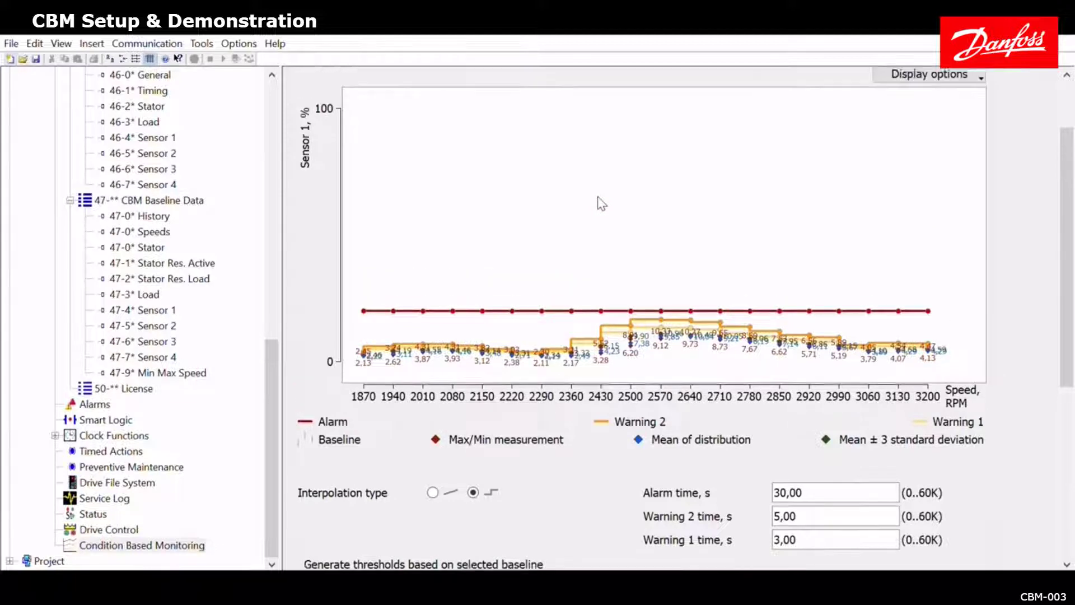
pyautogui.scroll(2, 601, 203)
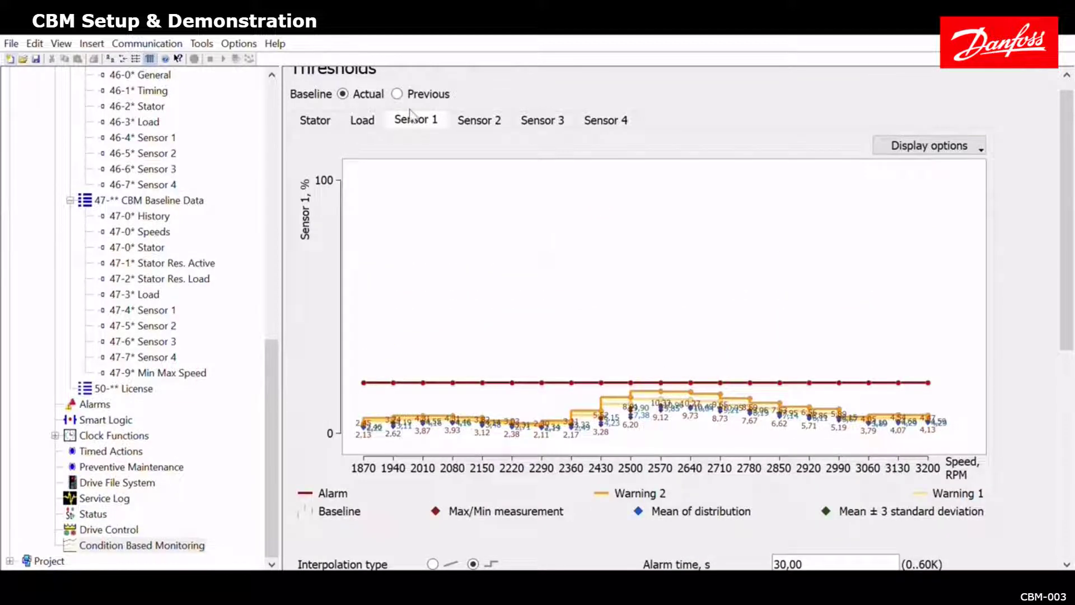
pyautogui.click(468, 105)
pyautogui.click(533, 107)
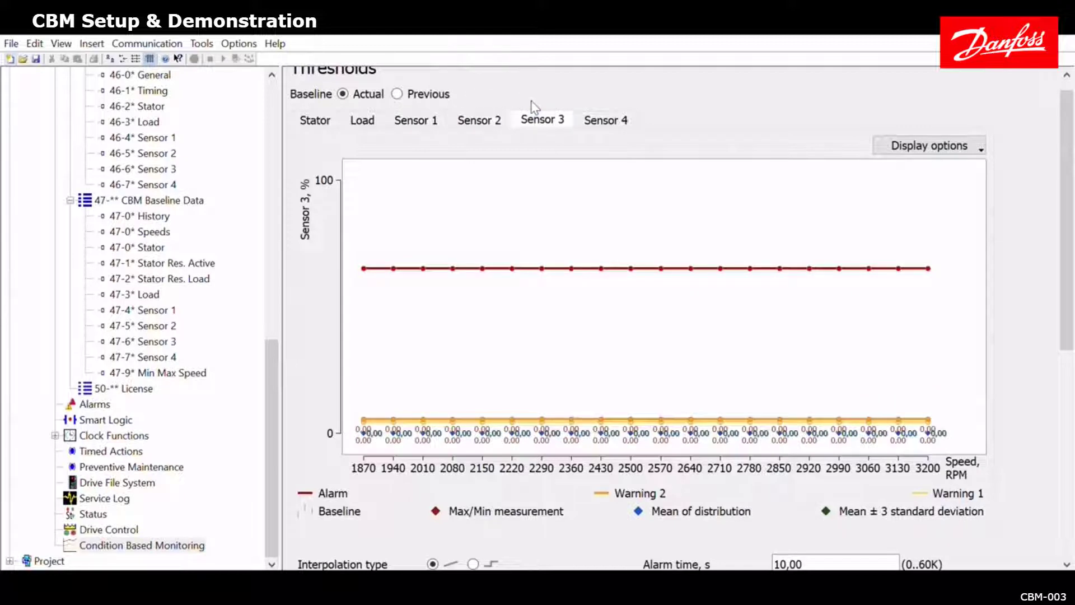
pyautogui.click(594, 104)
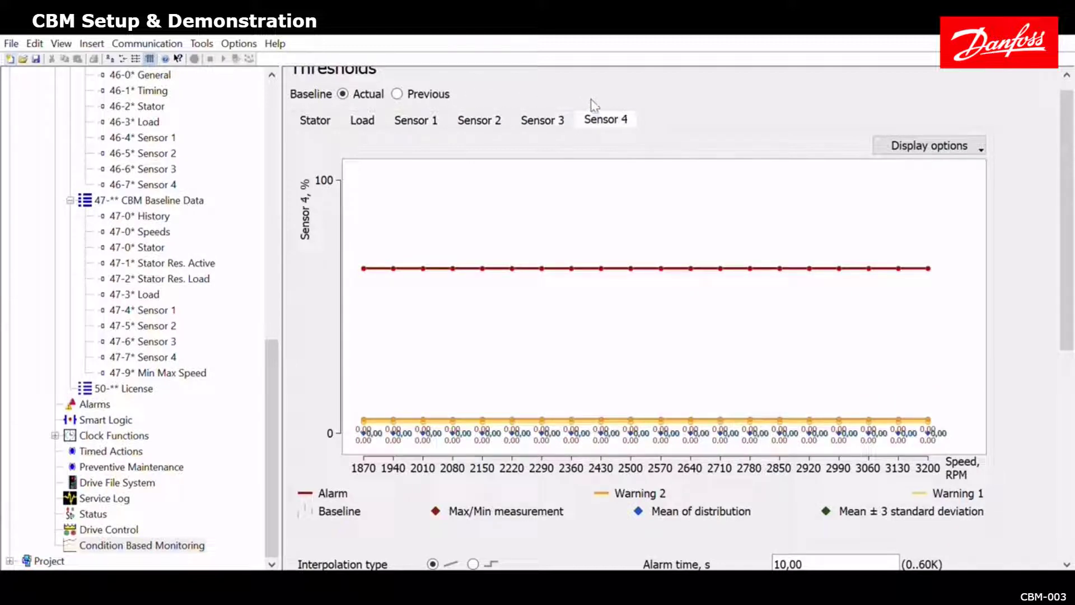
pyautogui.click(364, 100)
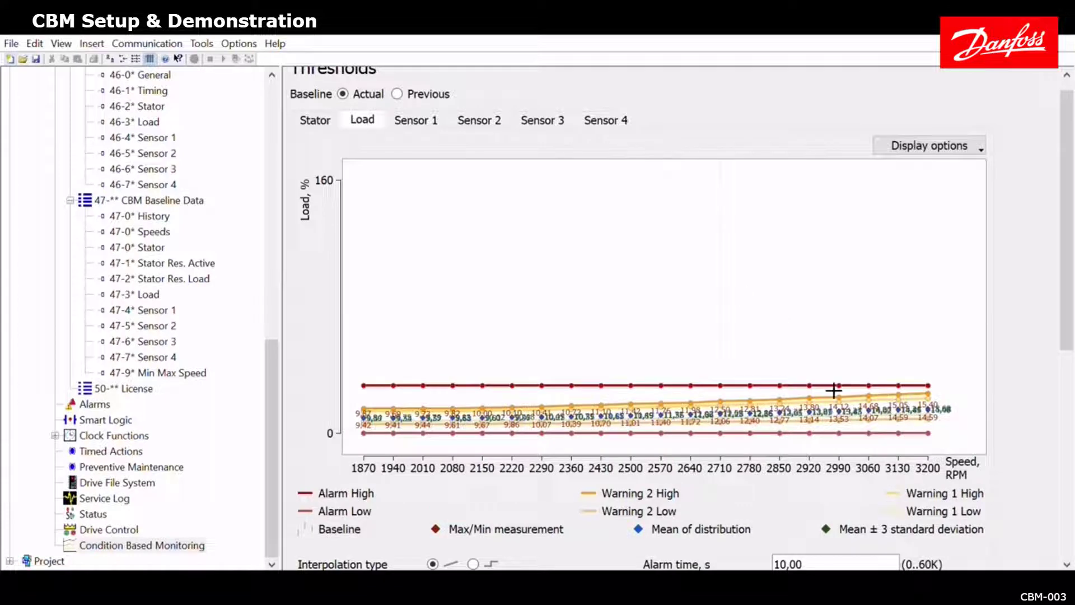
pyautogui.scroll(-7, 998, 431)
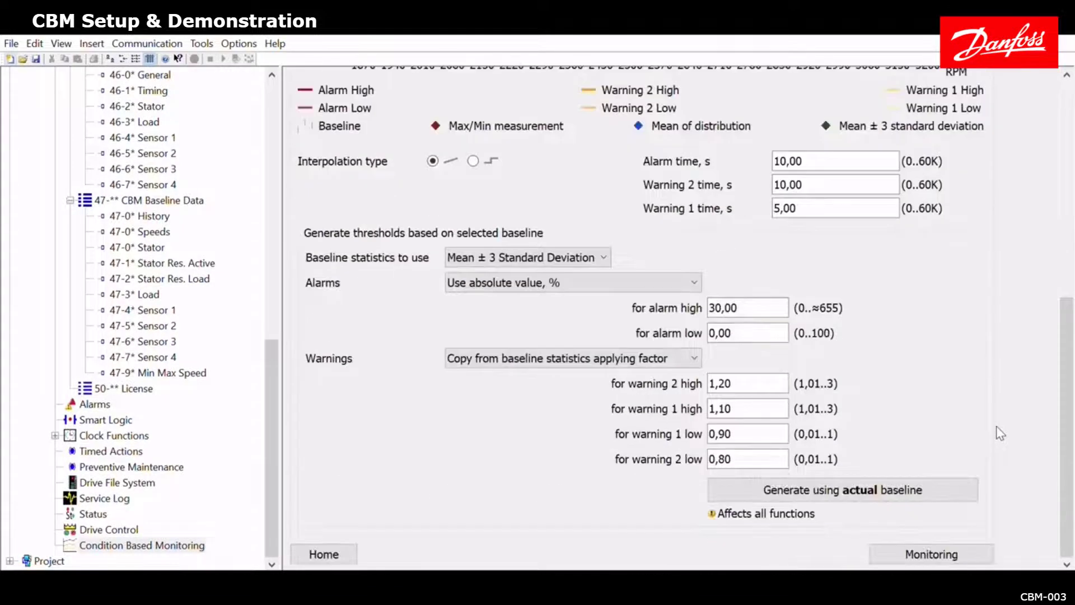
# - In live monitoring, set Stator Fault, Load and Sensor 1 monitoring functions to Warning, ending on Stator Fault
pyautogui.click(932, 554)
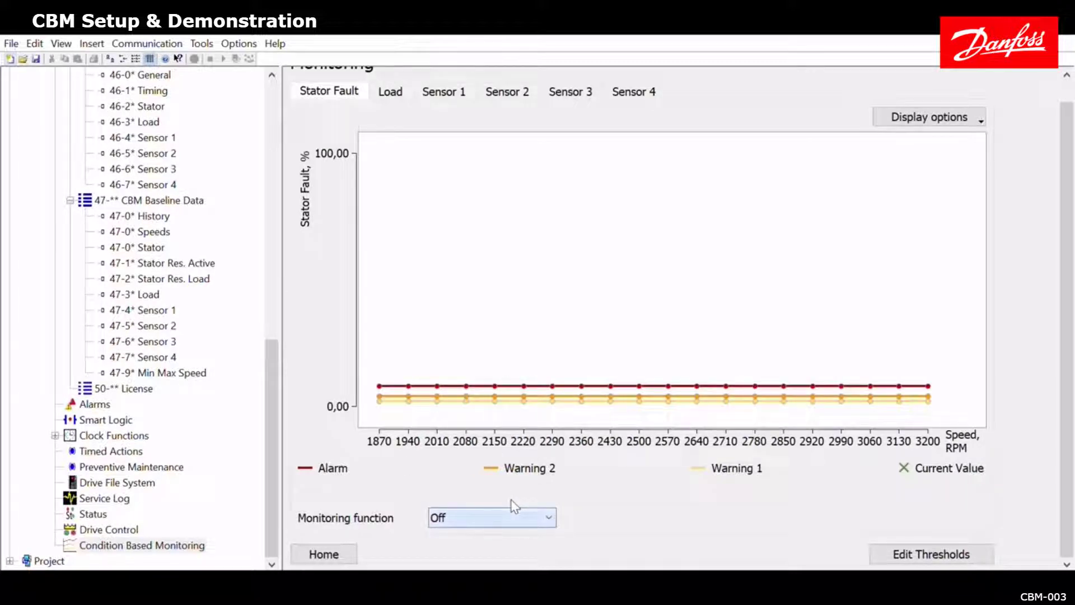
pyautogui.click(502, 542)
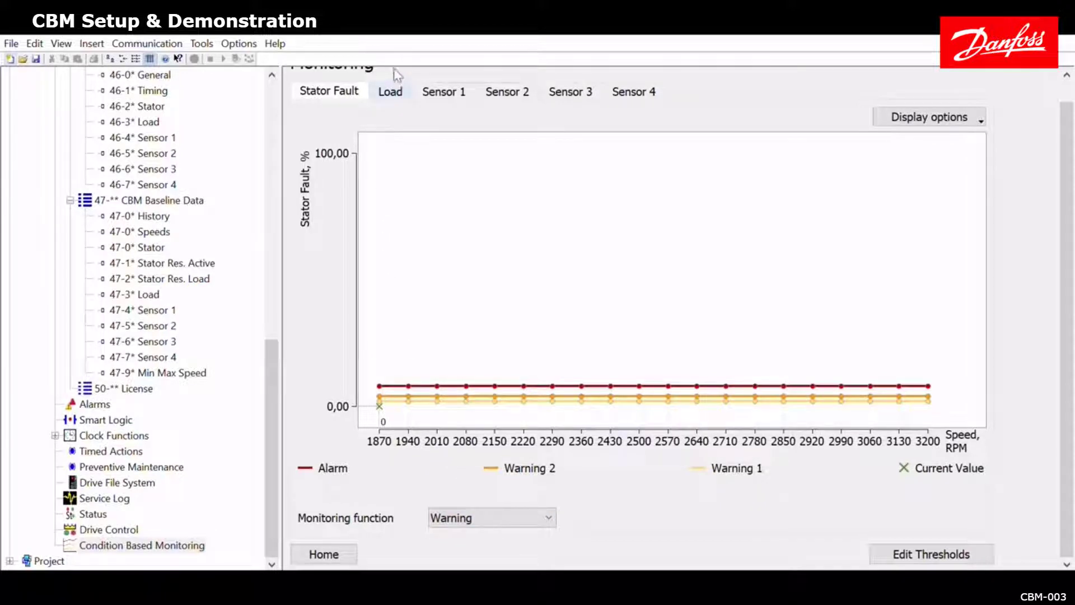
pyautogui.click(391, 87)
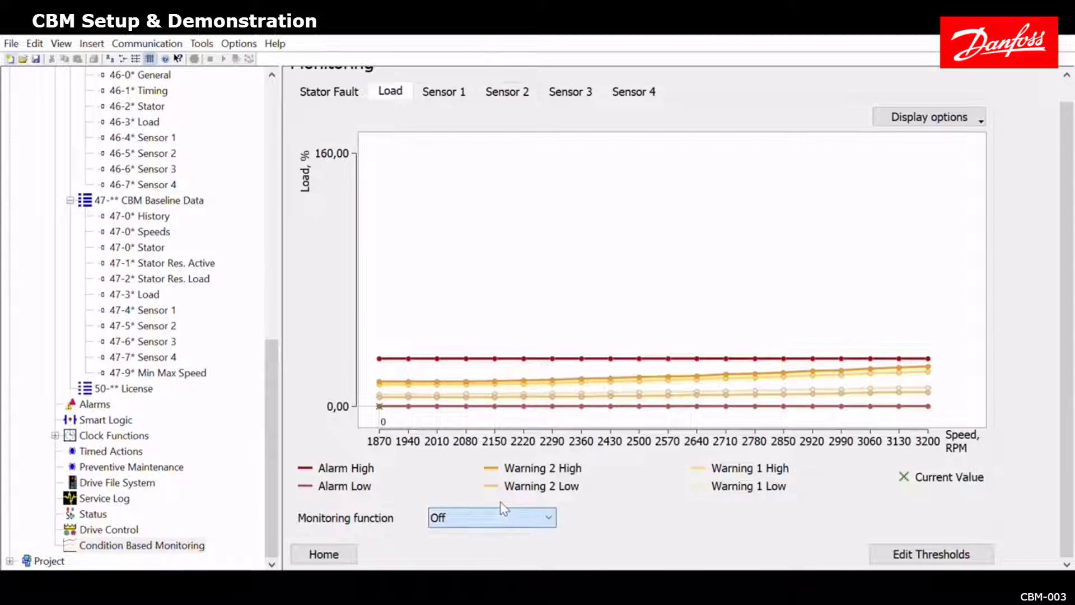
pyautogui.click(497, 529)
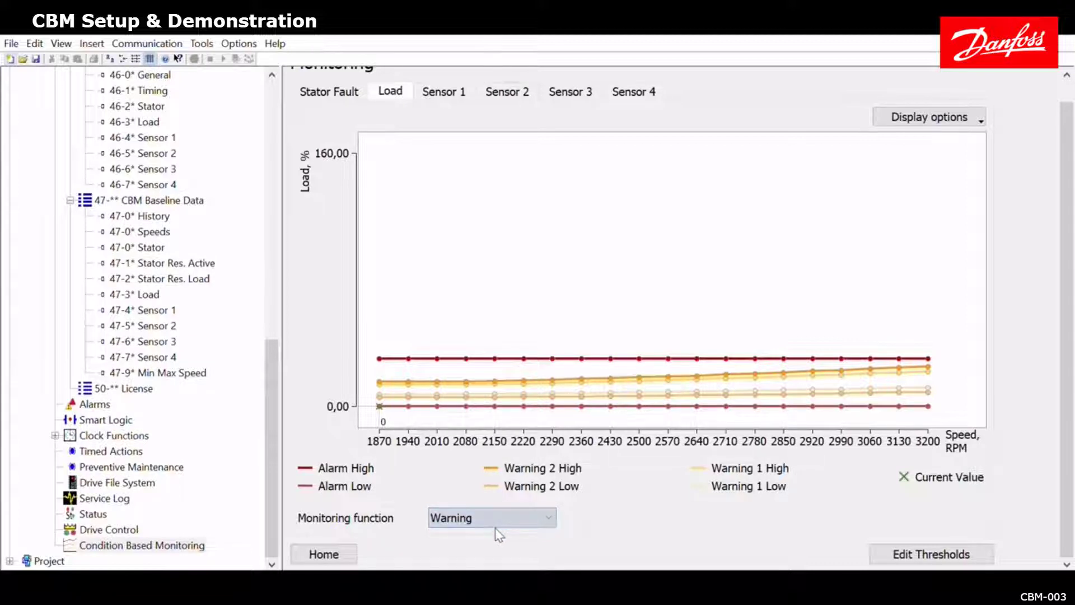
pyautogui.click(444, 79)
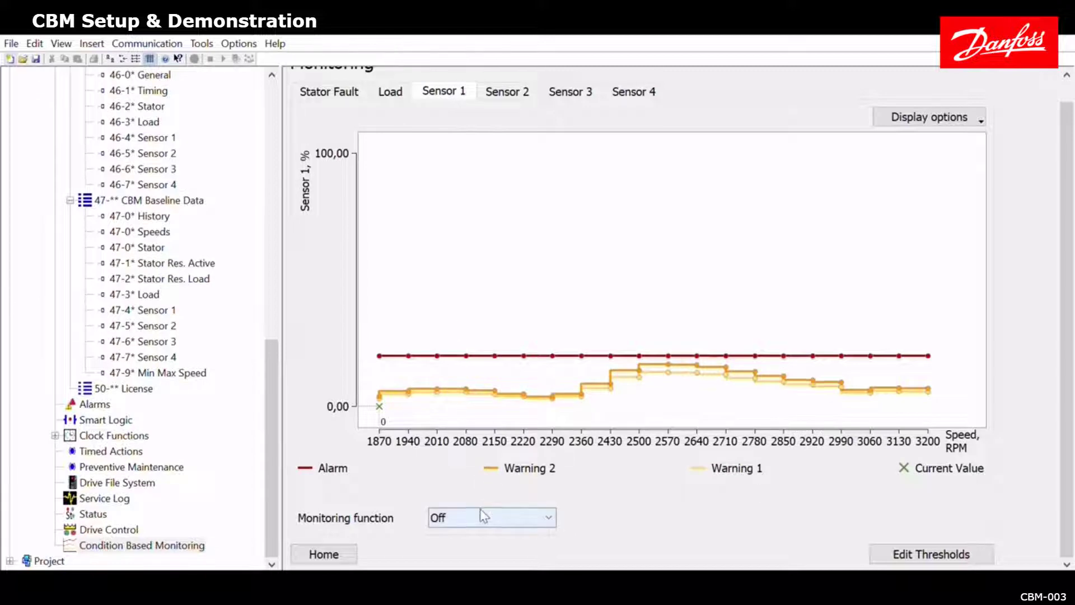
pyautogui.click(483, 538)
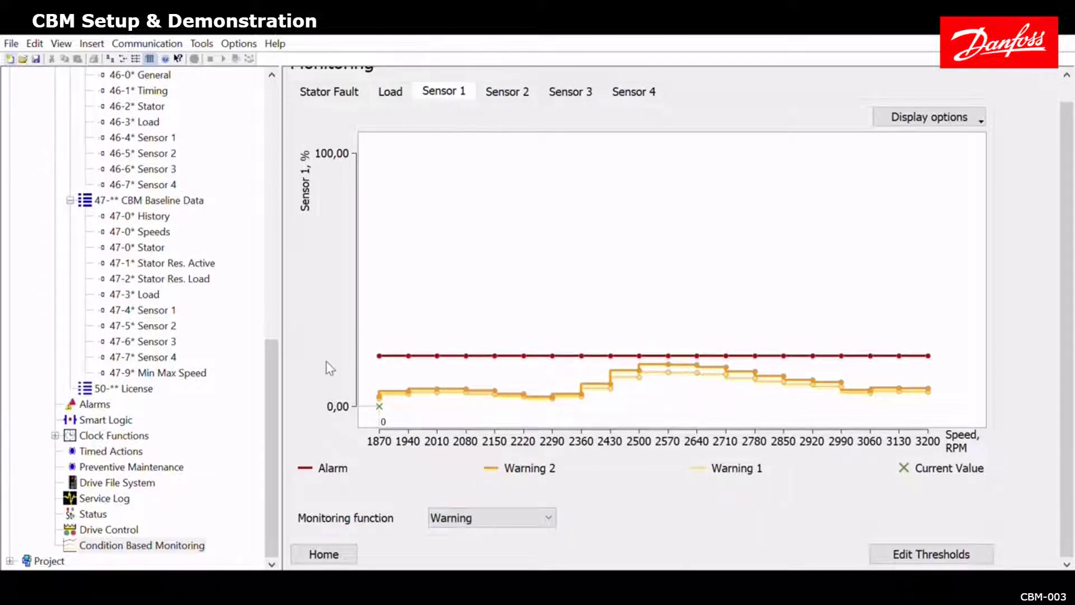
pyautogui.click(326, 90)
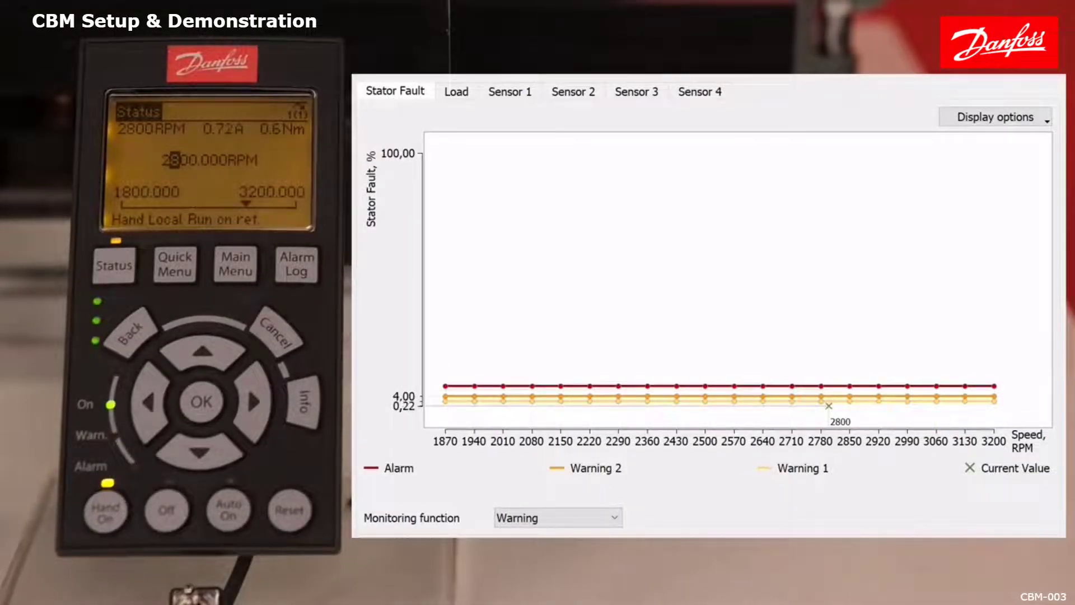
# - Show the live Load chart with the drive's current value at 2800 RPM
pyautogui.click(456, 78)
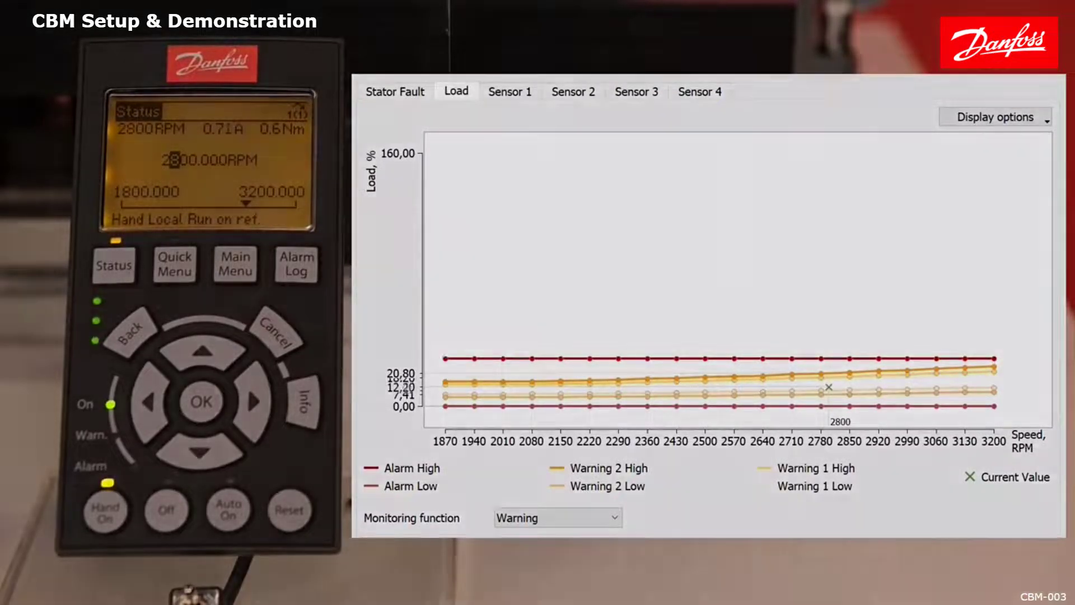
# - Show the live Sensor 1 vibration chart with the current value at 2800 RPM
pyautogui.click(515, 87)
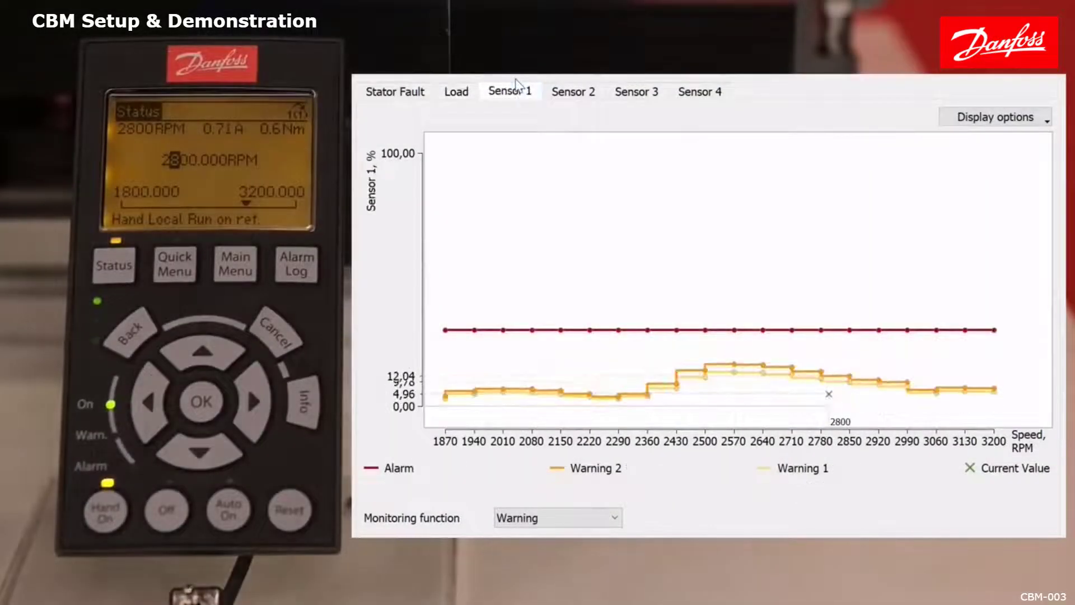